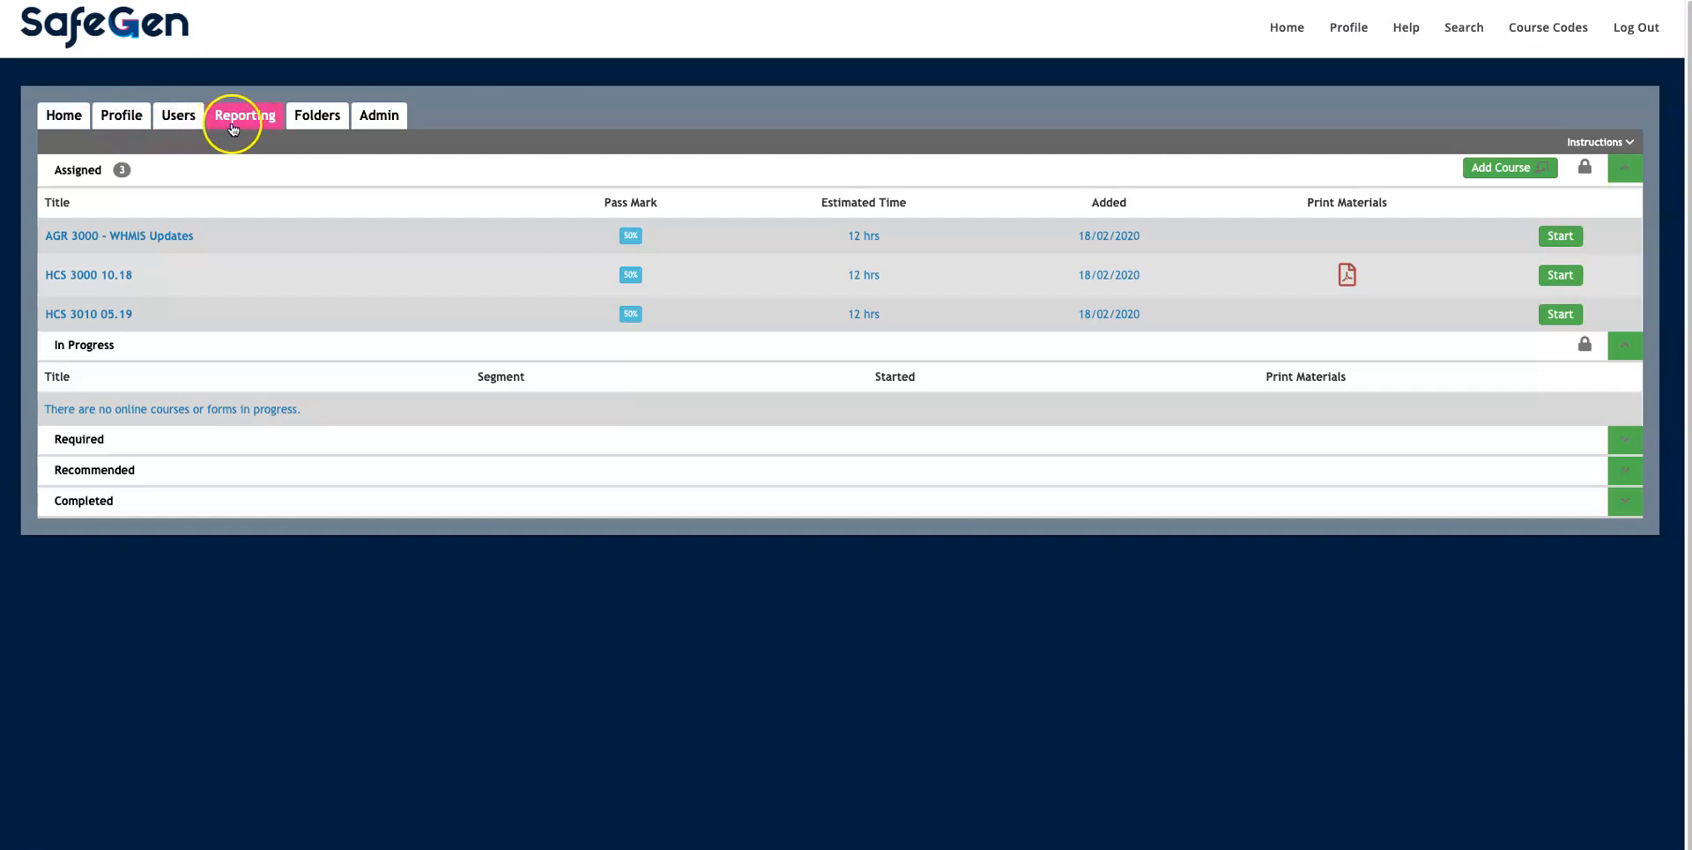
Step: Go from the assigned-courses dashboard to the Admin area
left_click(401, 128)
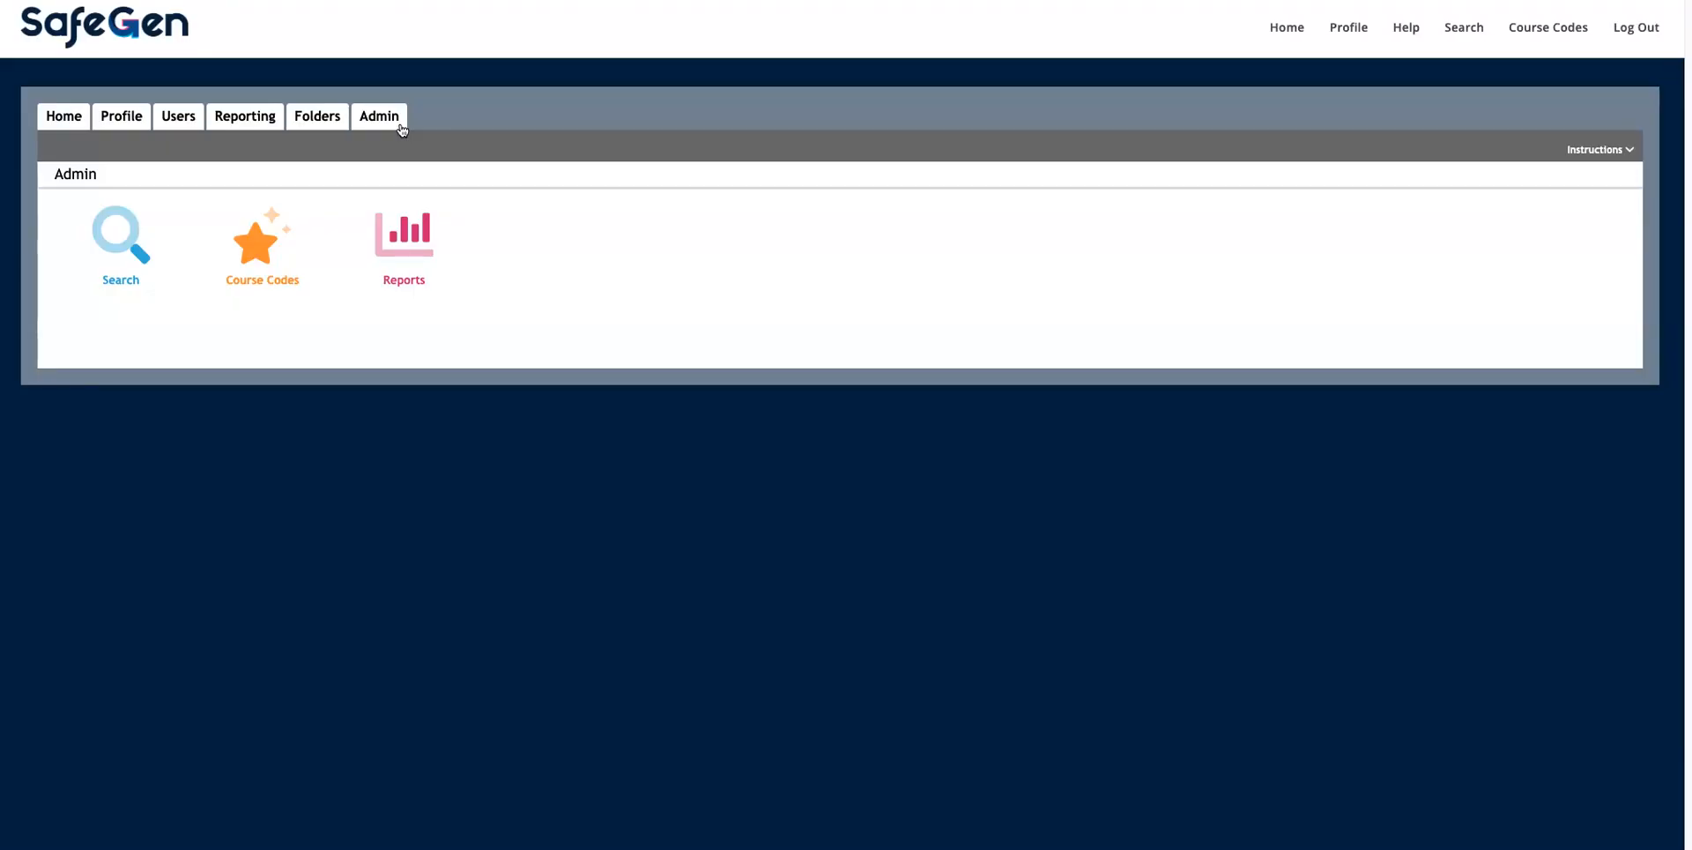
Step: Open Course Codes from the Admin page to get an empty Create Course Code form
left_click(398, 126)
left_click(273, 283)
left_click(261, 266)
left_click(270, 261)
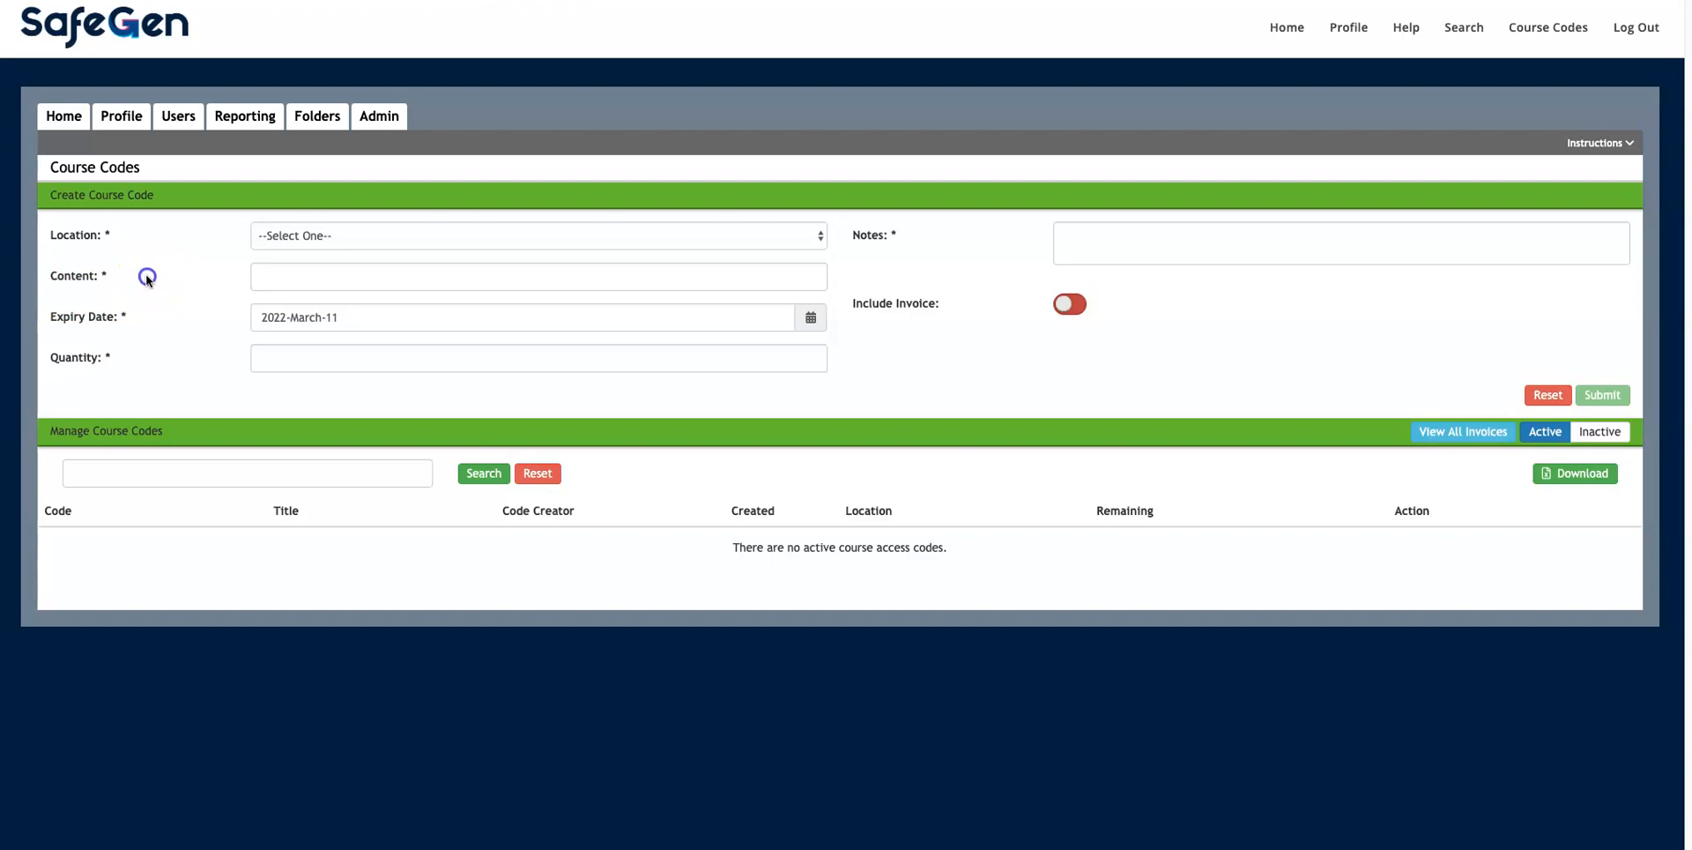
Step: Set Location to SafeGen Test Class 1 and Content to HCS 3000 10.18
left_click(385, 125)
left_click_drag(50, 238, 110, 236)
left_click(345, 236)
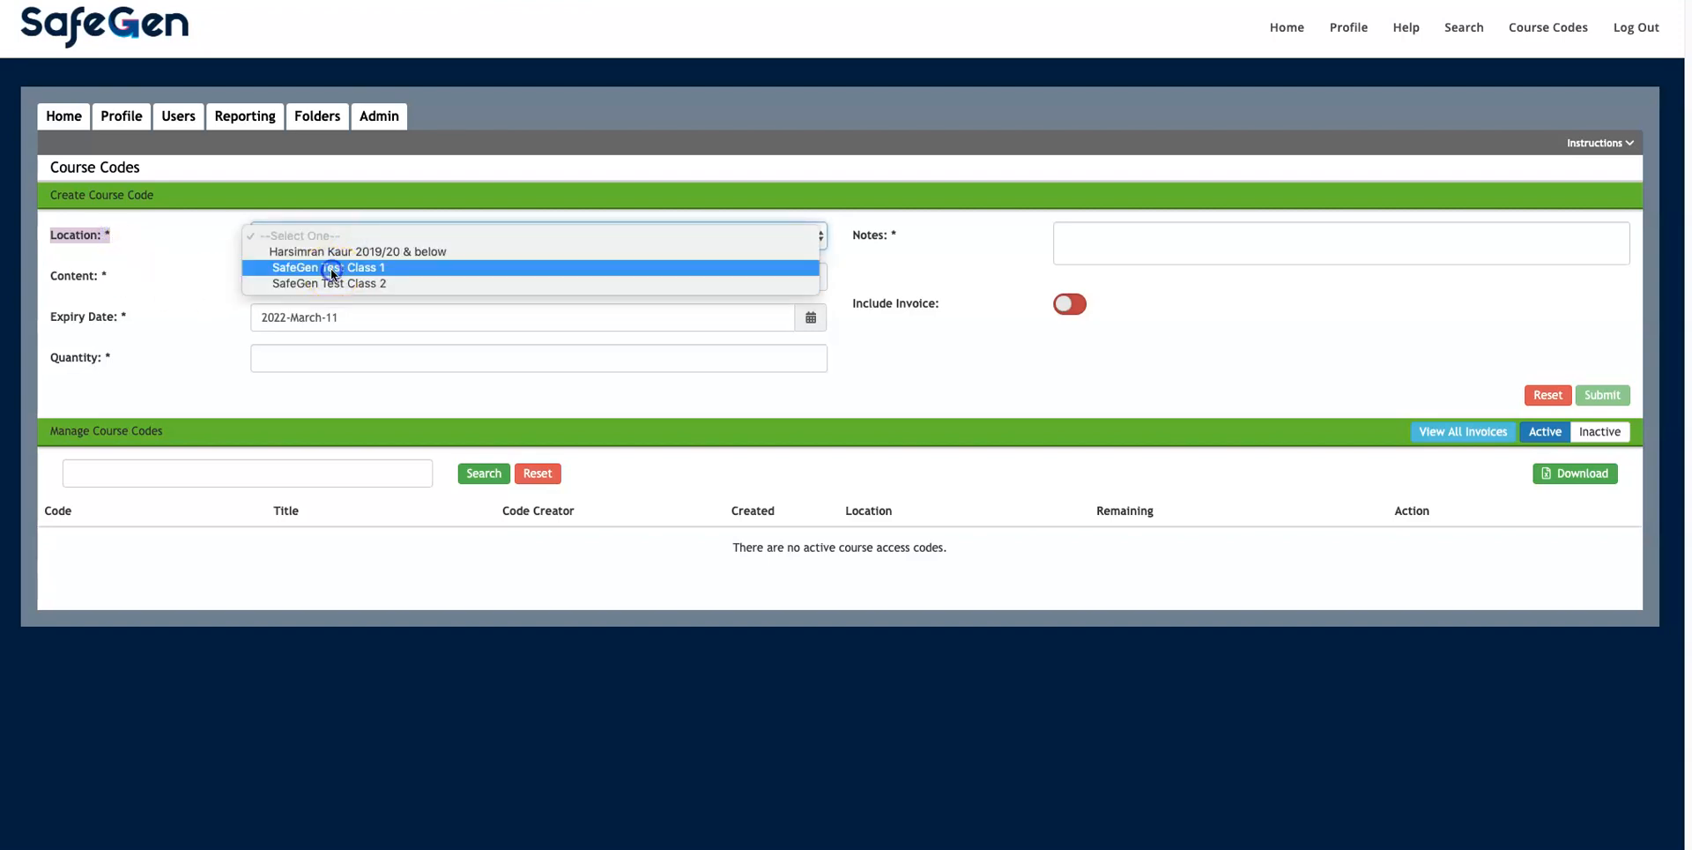
left_click(331, 268)
left_click_drag(51, 276, 109, 276)
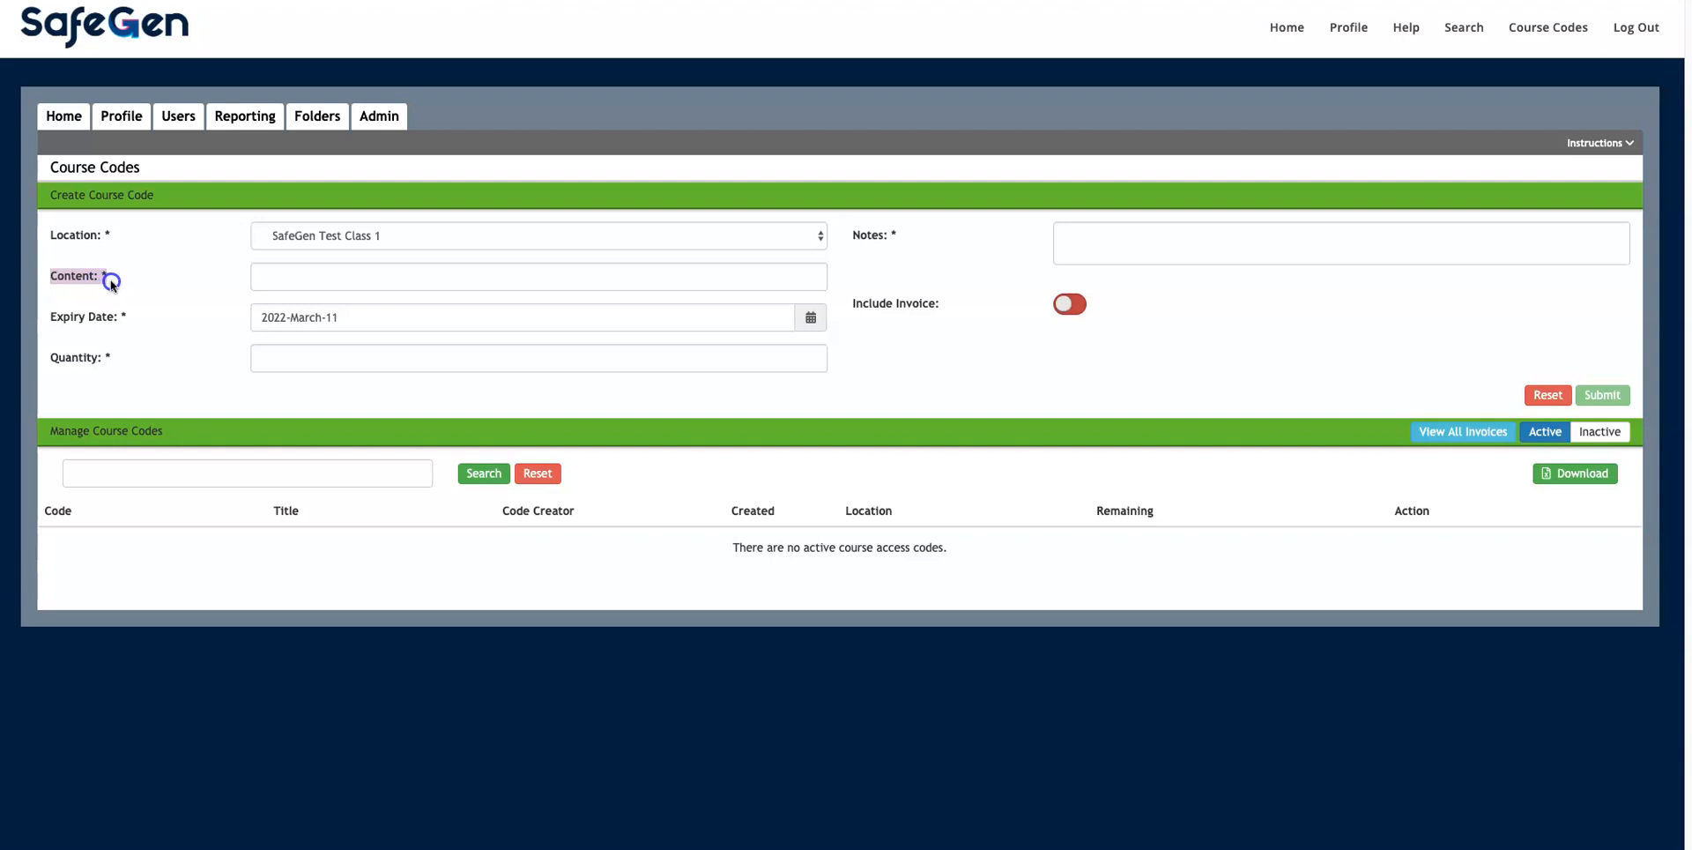
left_click(267, 277)
type("3")
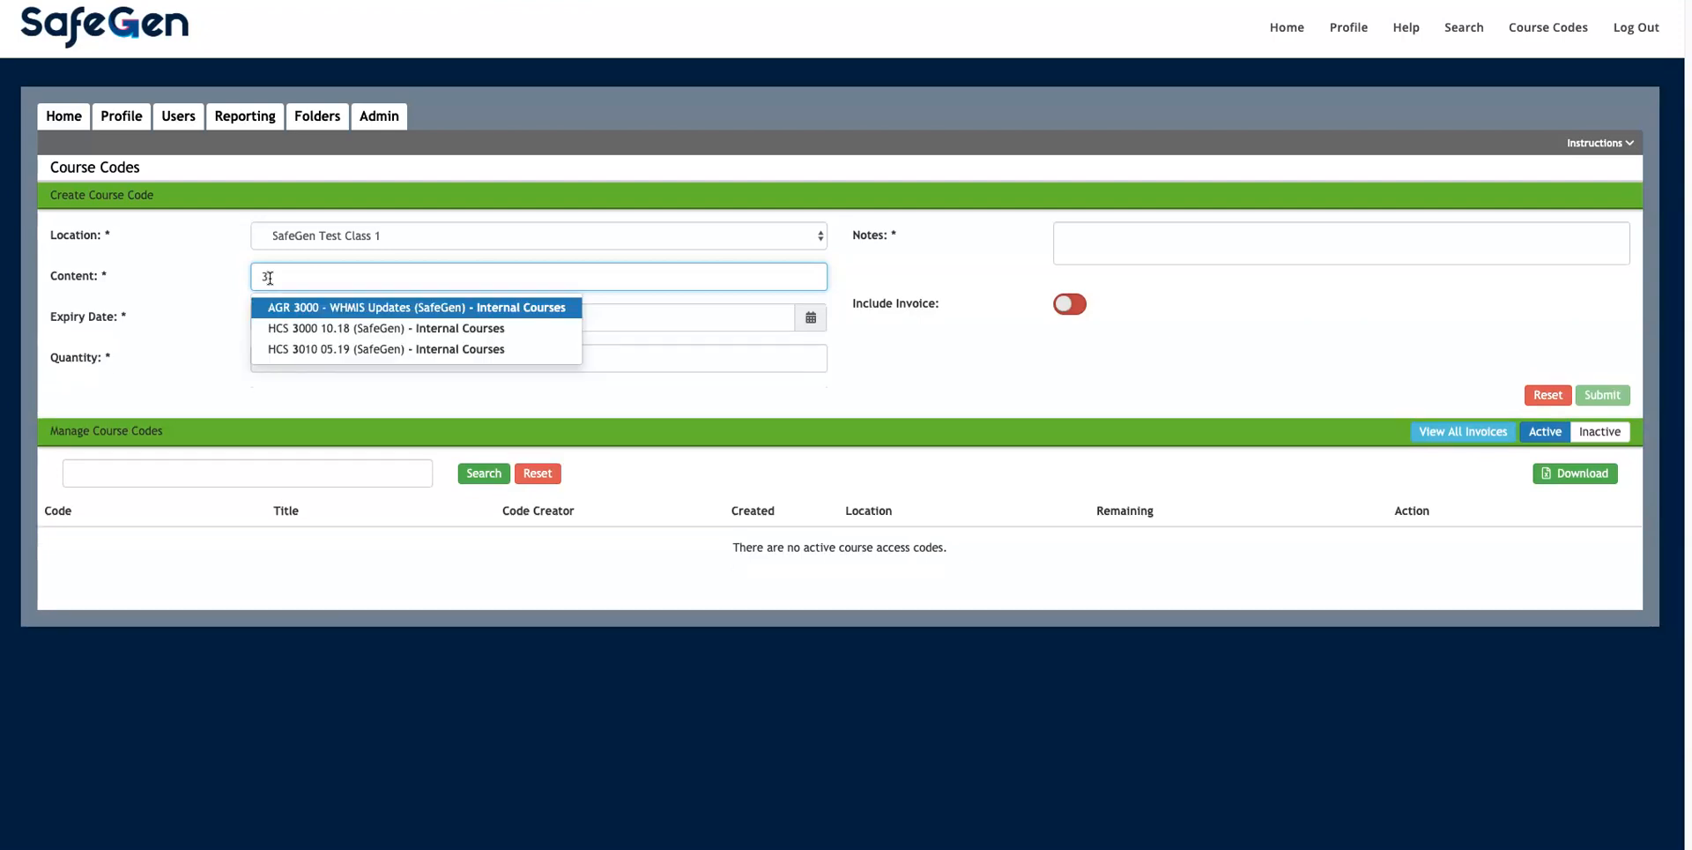
left_click(312, 336)
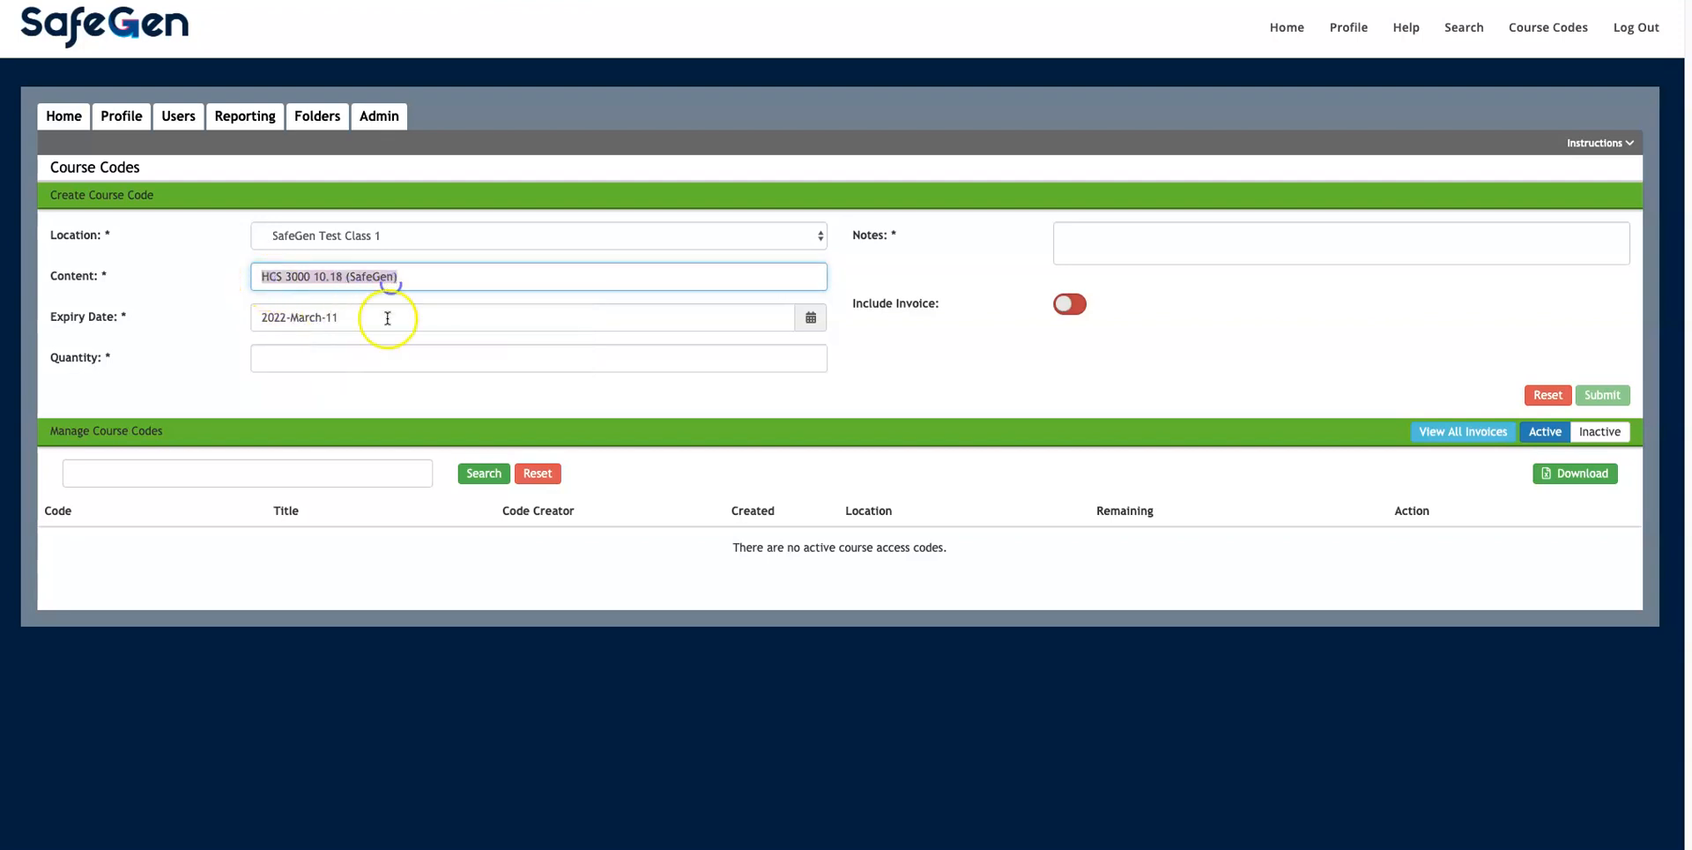
Step: Enter quantity 30 and the note 'HCS 3000 First 30 Students'
left_click(374, 367)
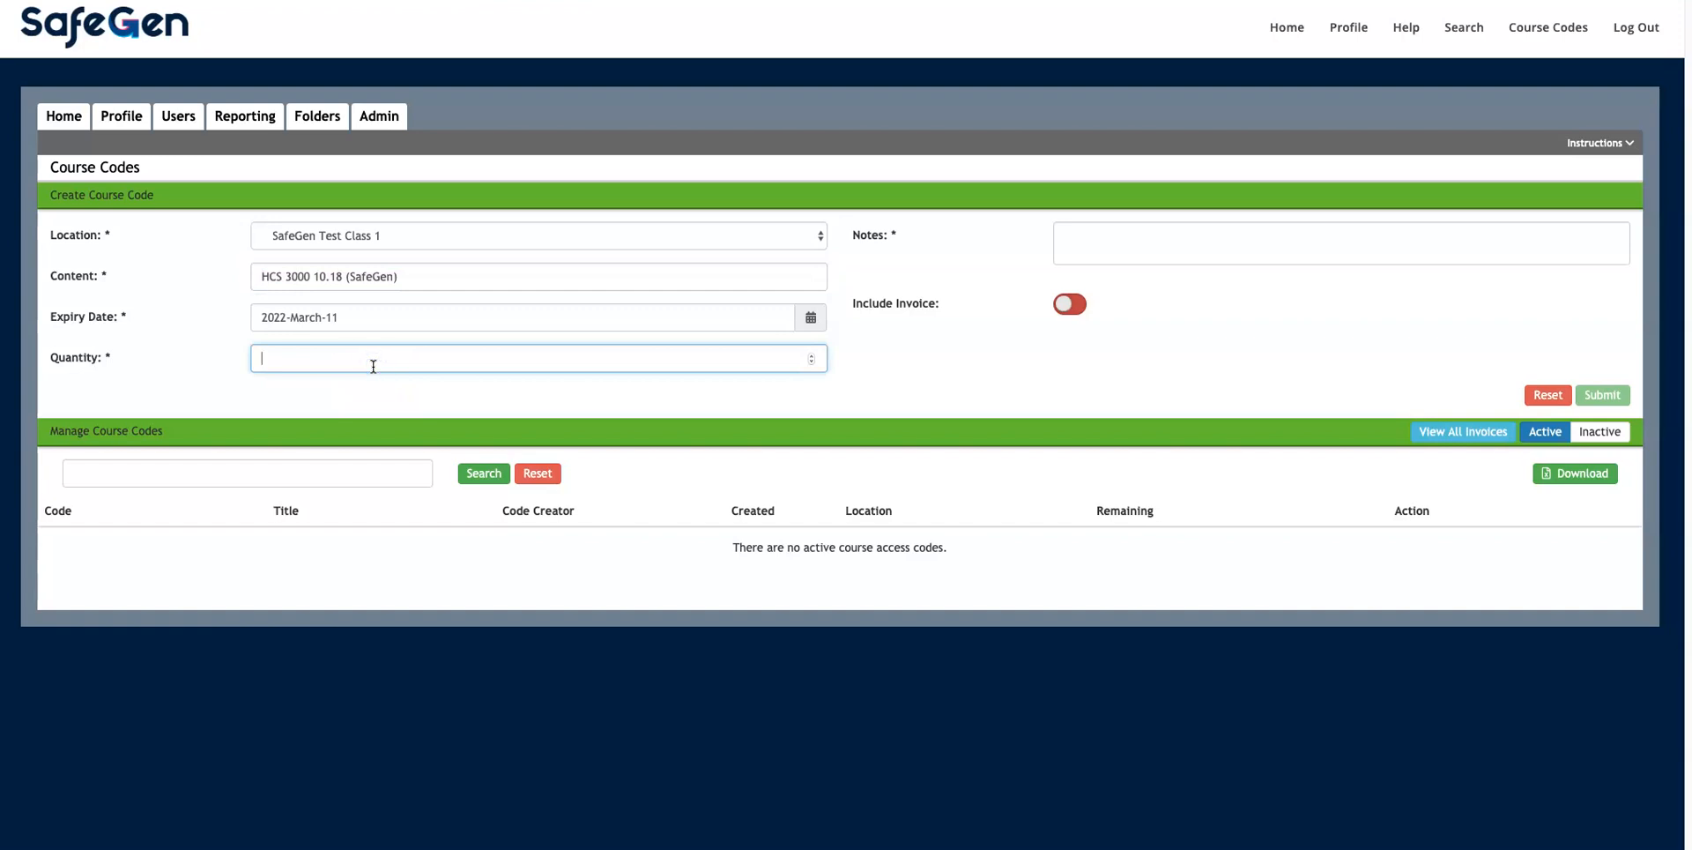
type("30")
left_click(1114, 239)
left_click_drag(852, 235, 899, 236)
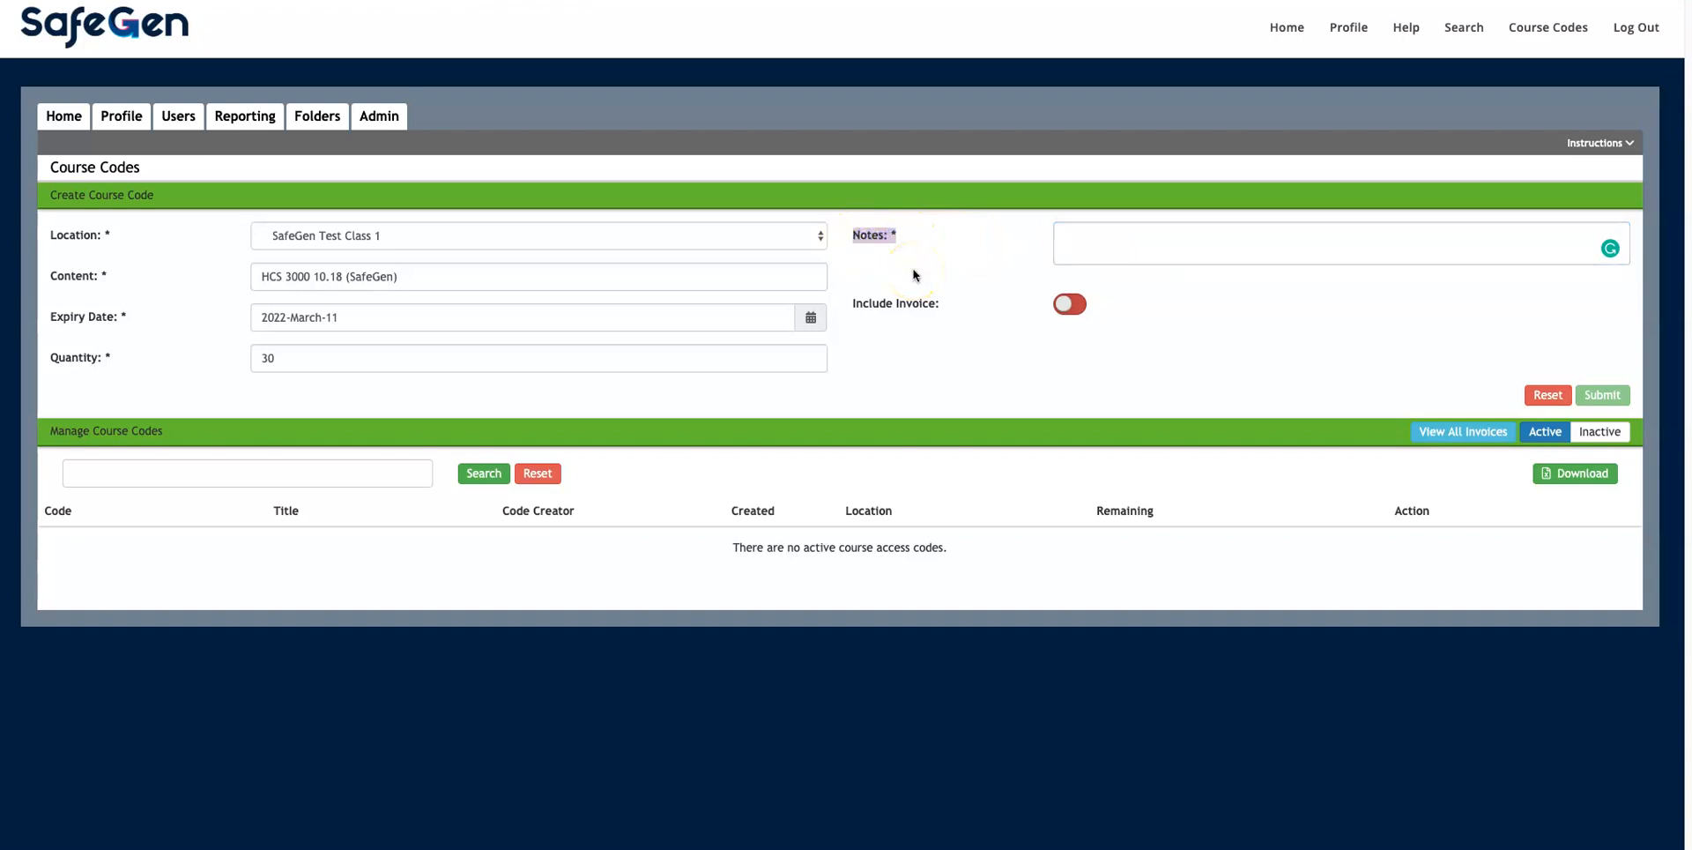
left_click(1171, 238)
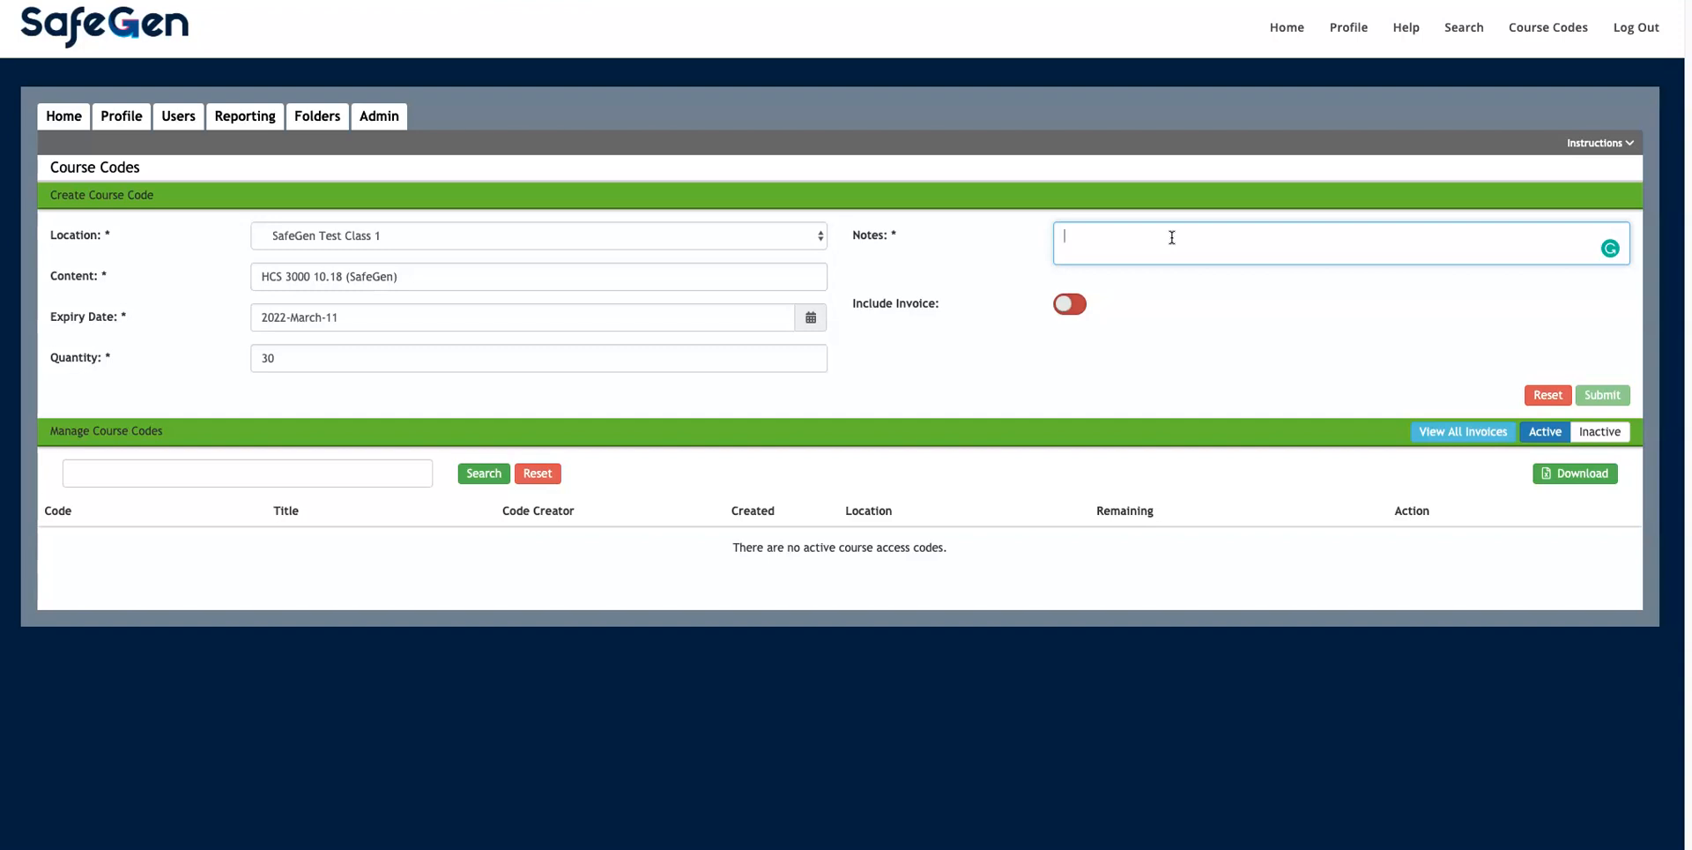
type("HCS 3000 First 30 Students")
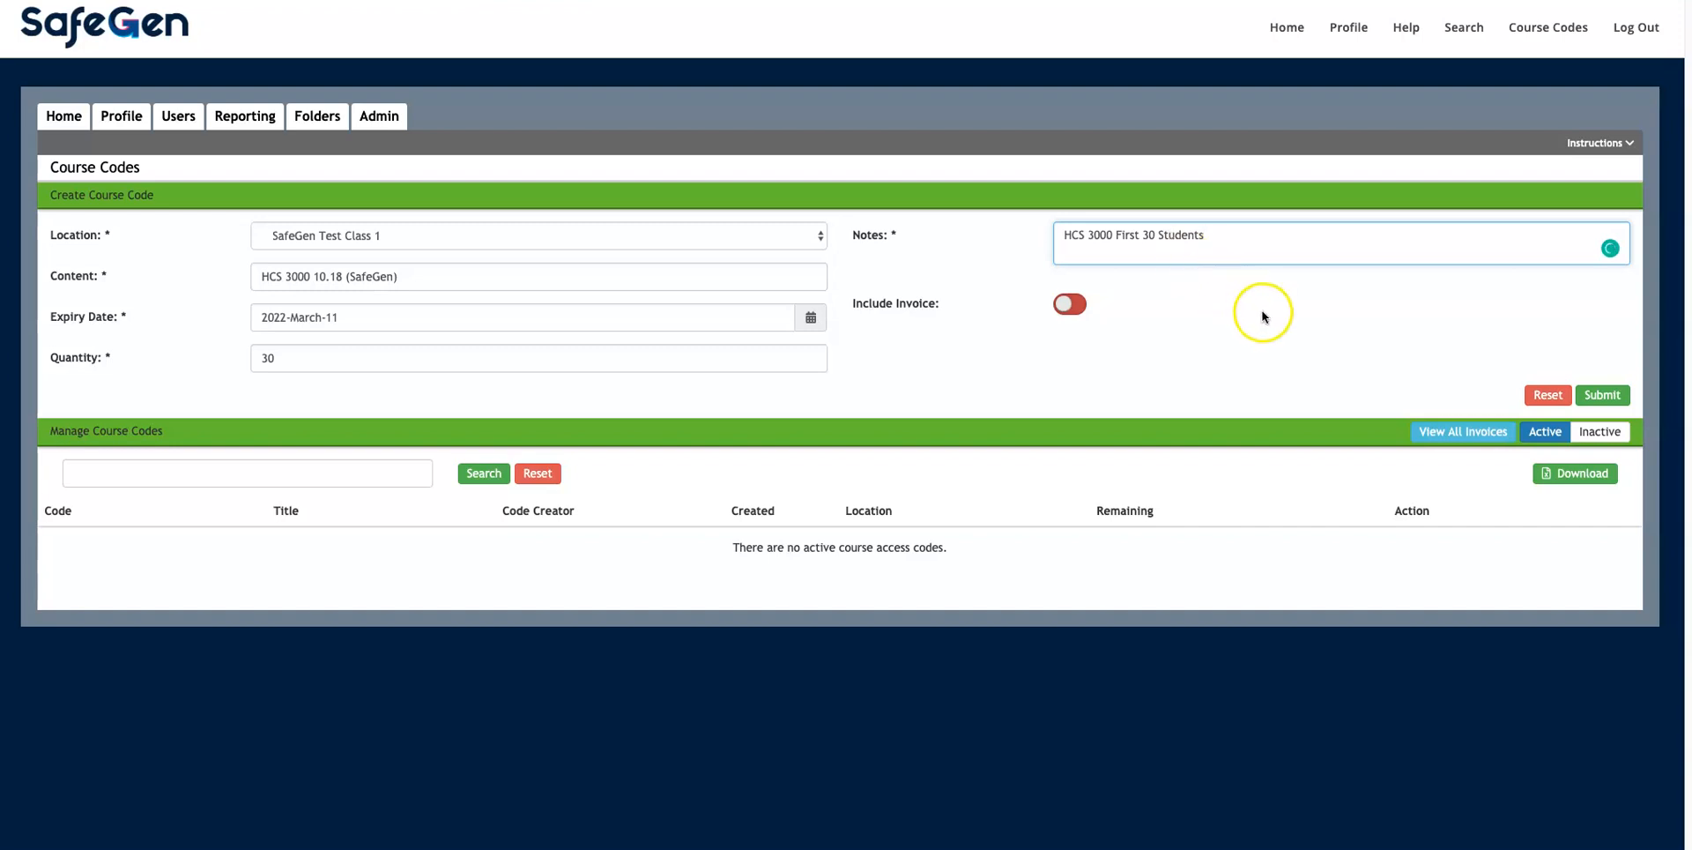
Step: Submit the form to create the HCS 3000 10.18 code for 30 accounts, then choose Email
left_click(1610, 401)
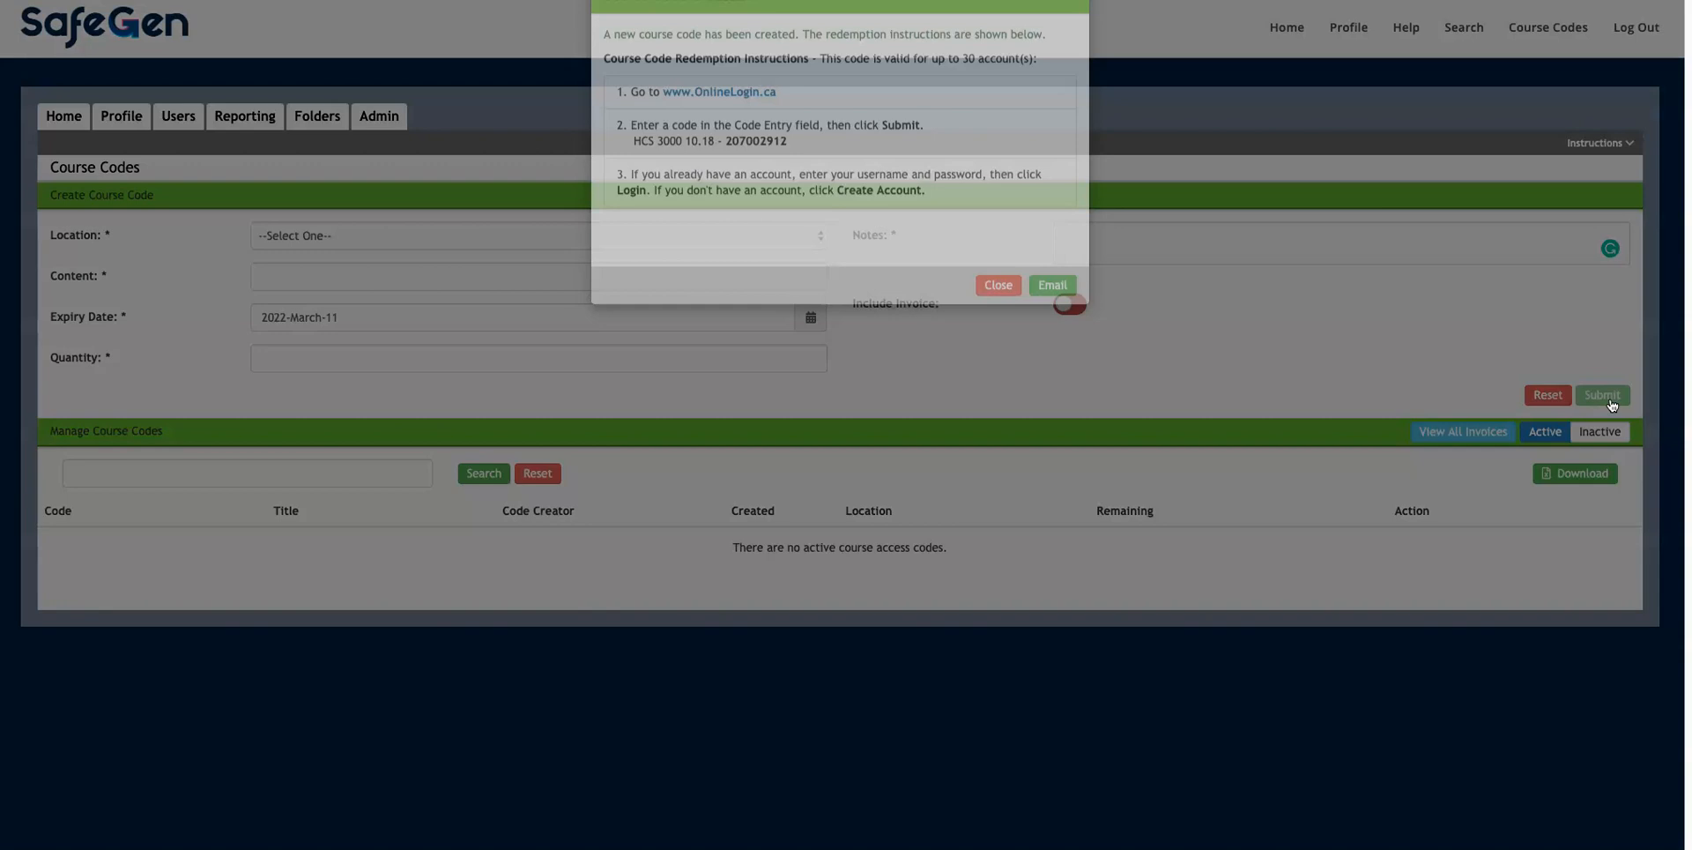
left_click_drag(605, 83, 808, 90)
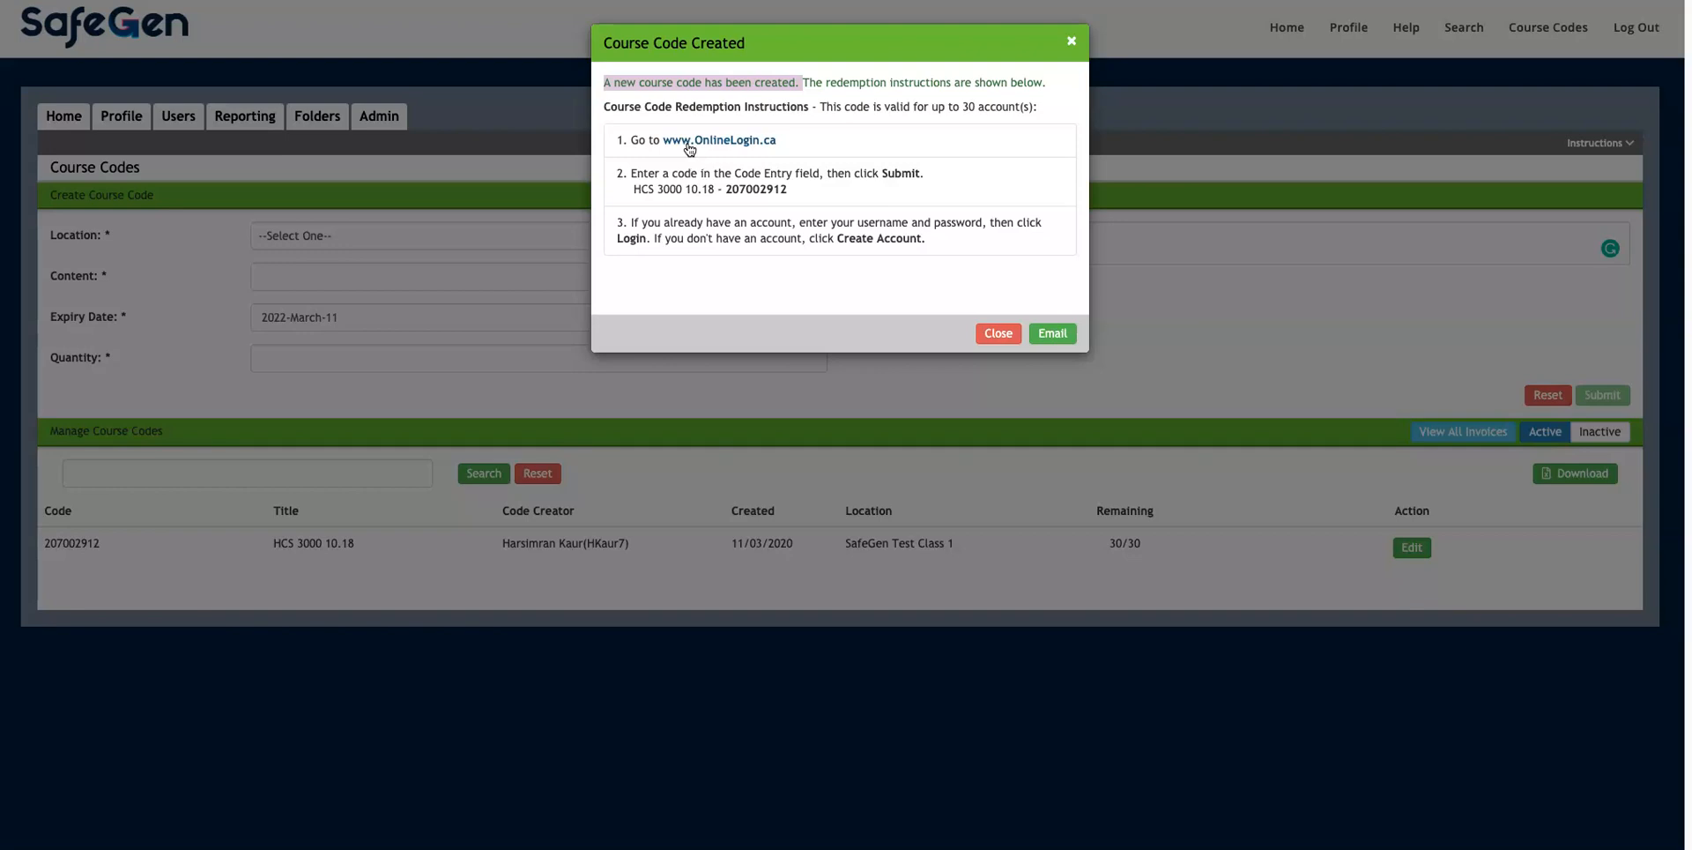
left_click(758, 260)
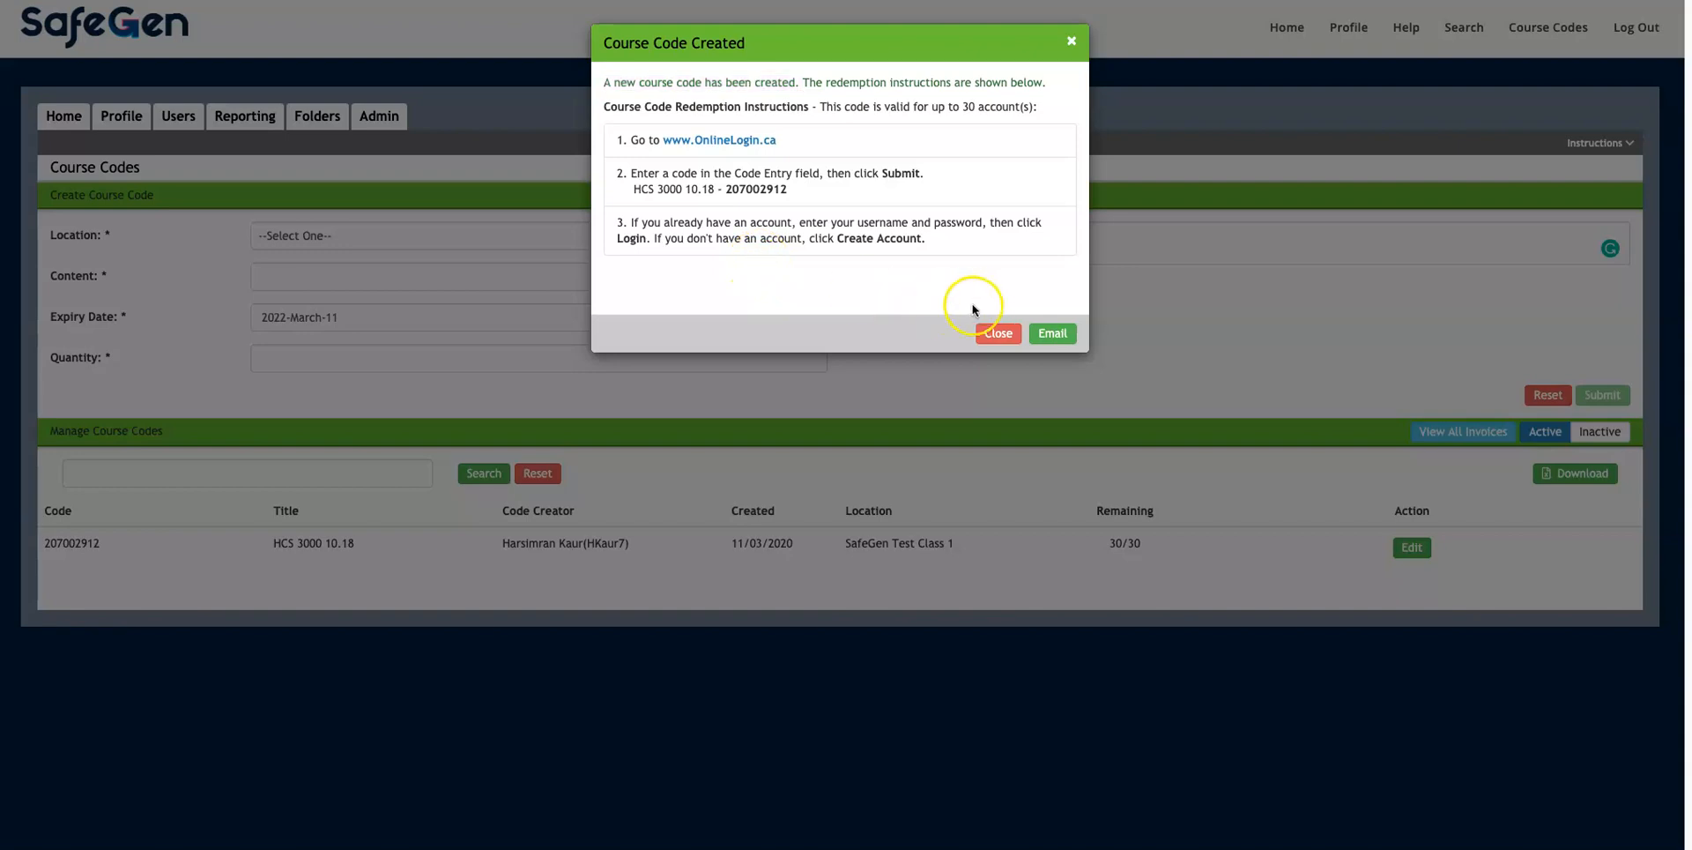
Step: Enter both recipients' e-mail addresses, comma-separated, in the To field of Email Content Codes
left_click(1053, 334)
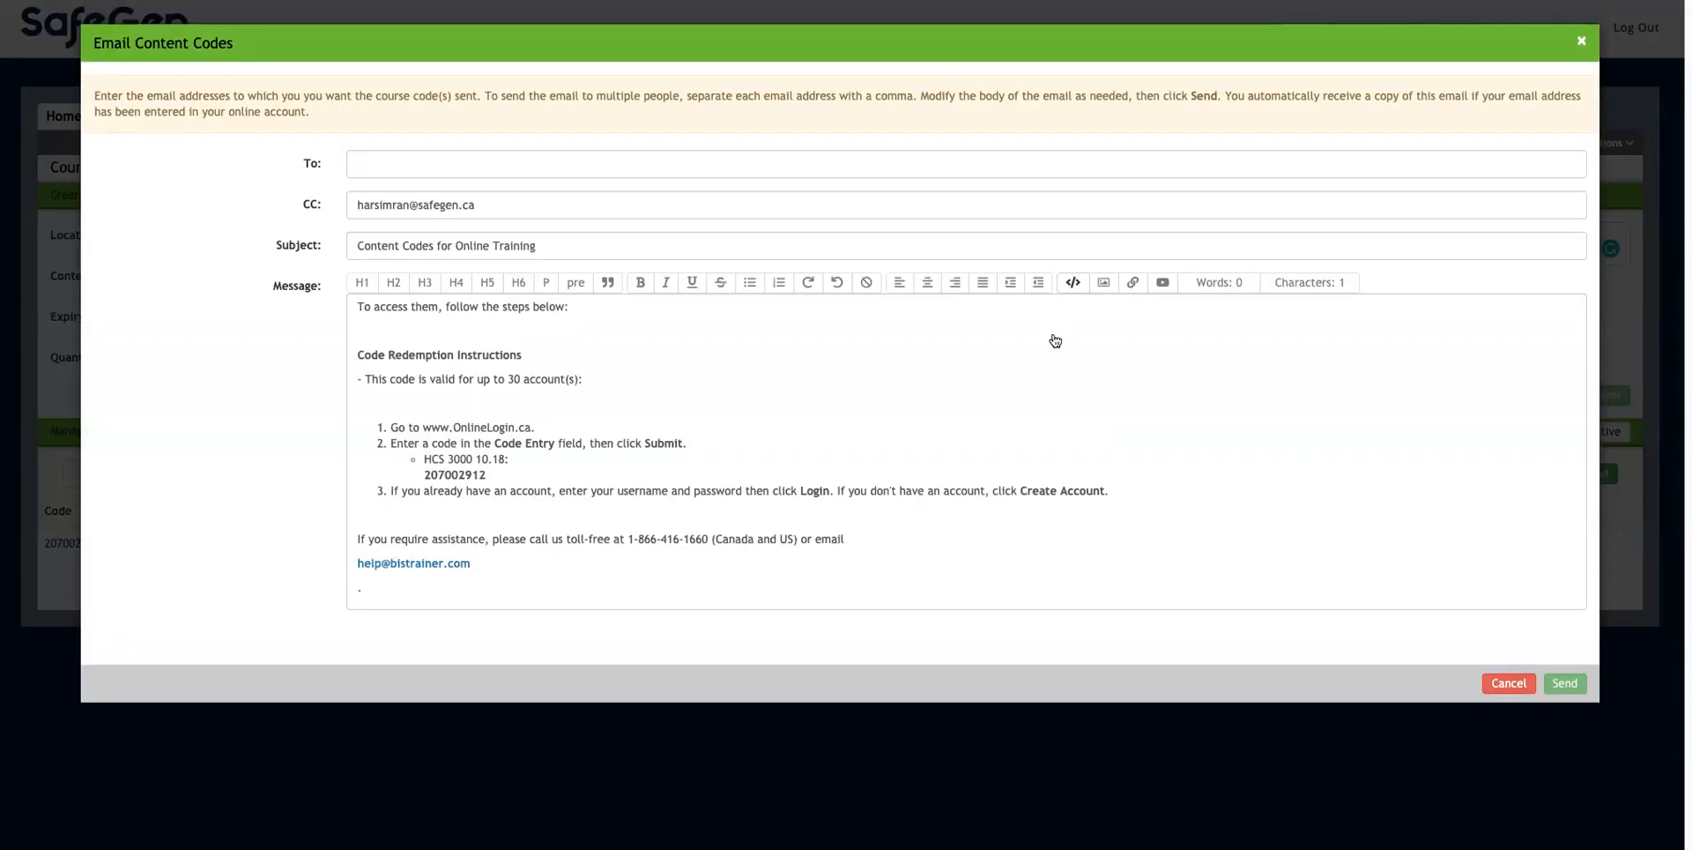
left_click(835, 461)
left_click(373, 156)
left_click_drag(502, 95, 913, 97)
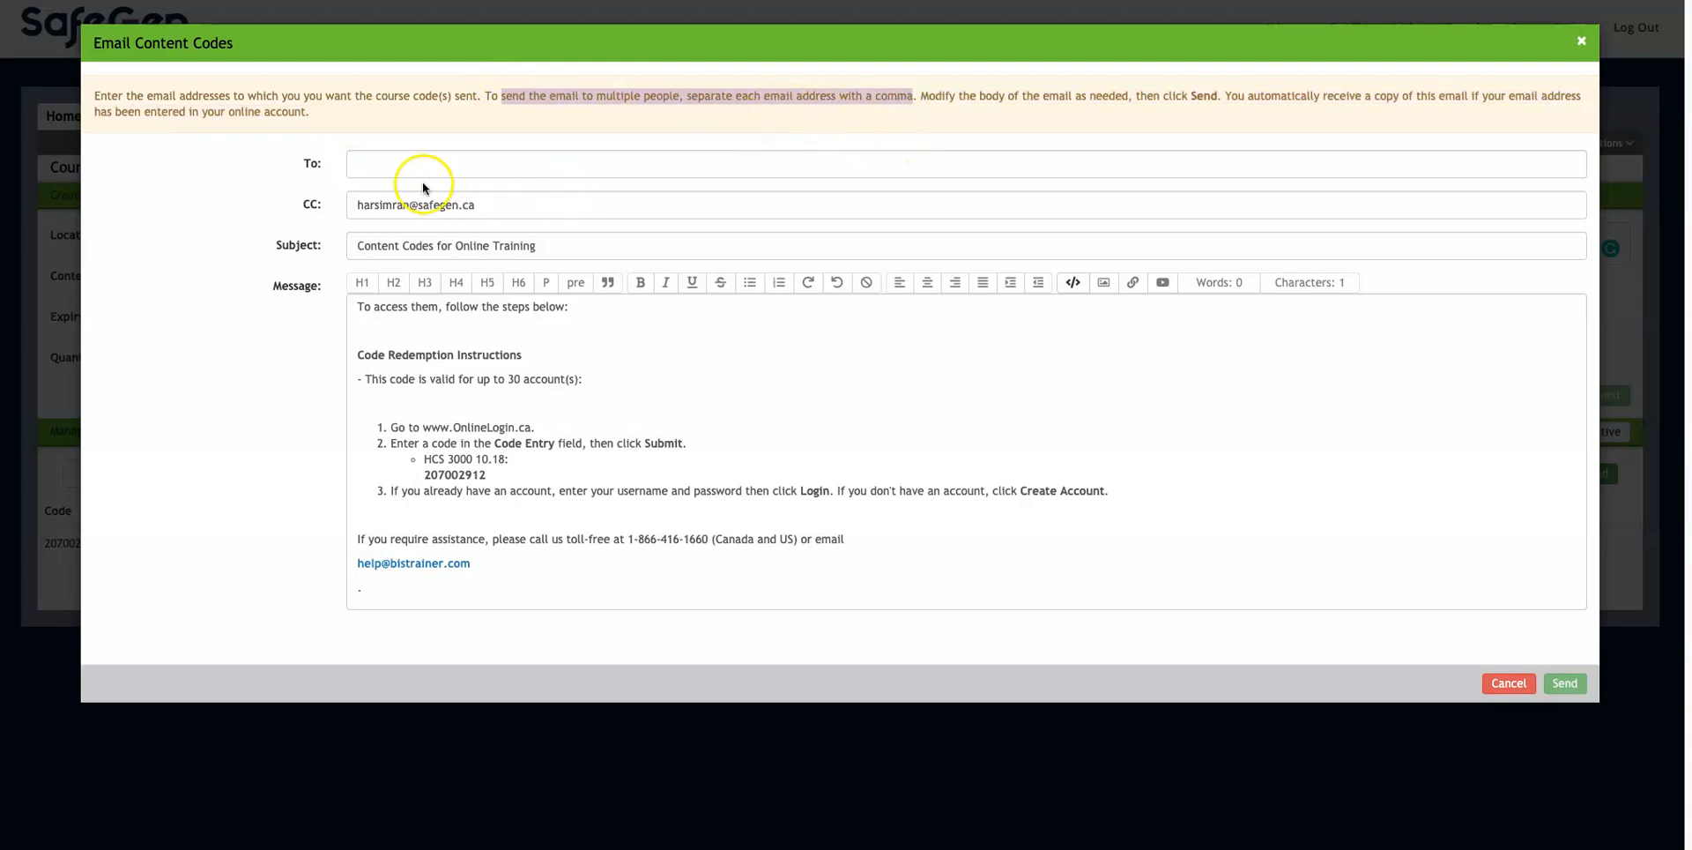
left_click(389, 165)
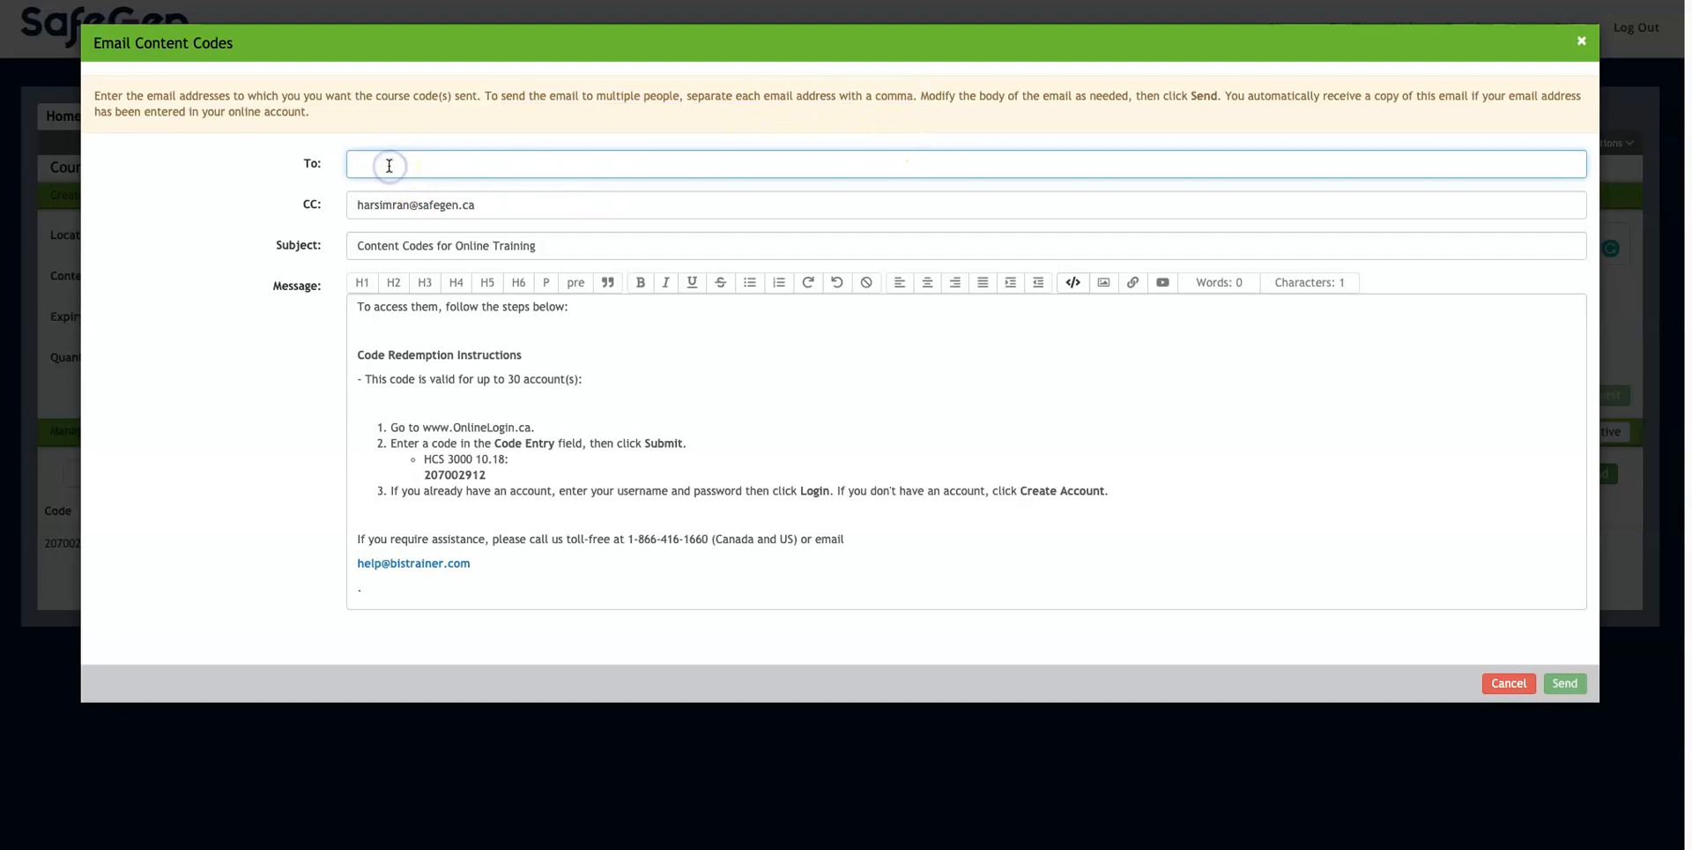
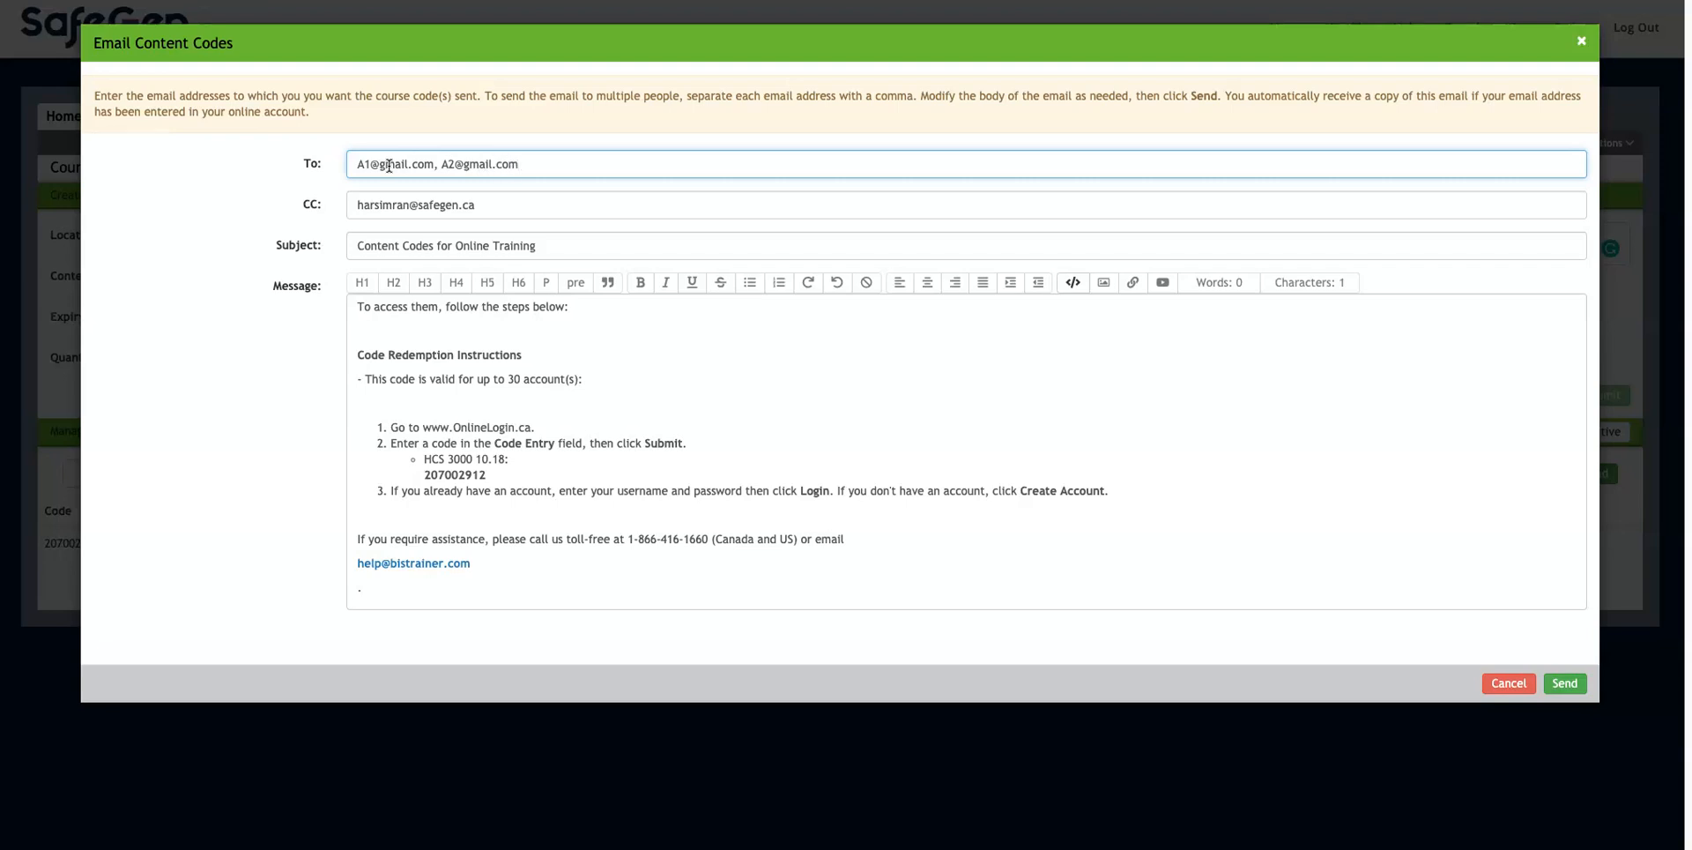
left_click(427, 331)
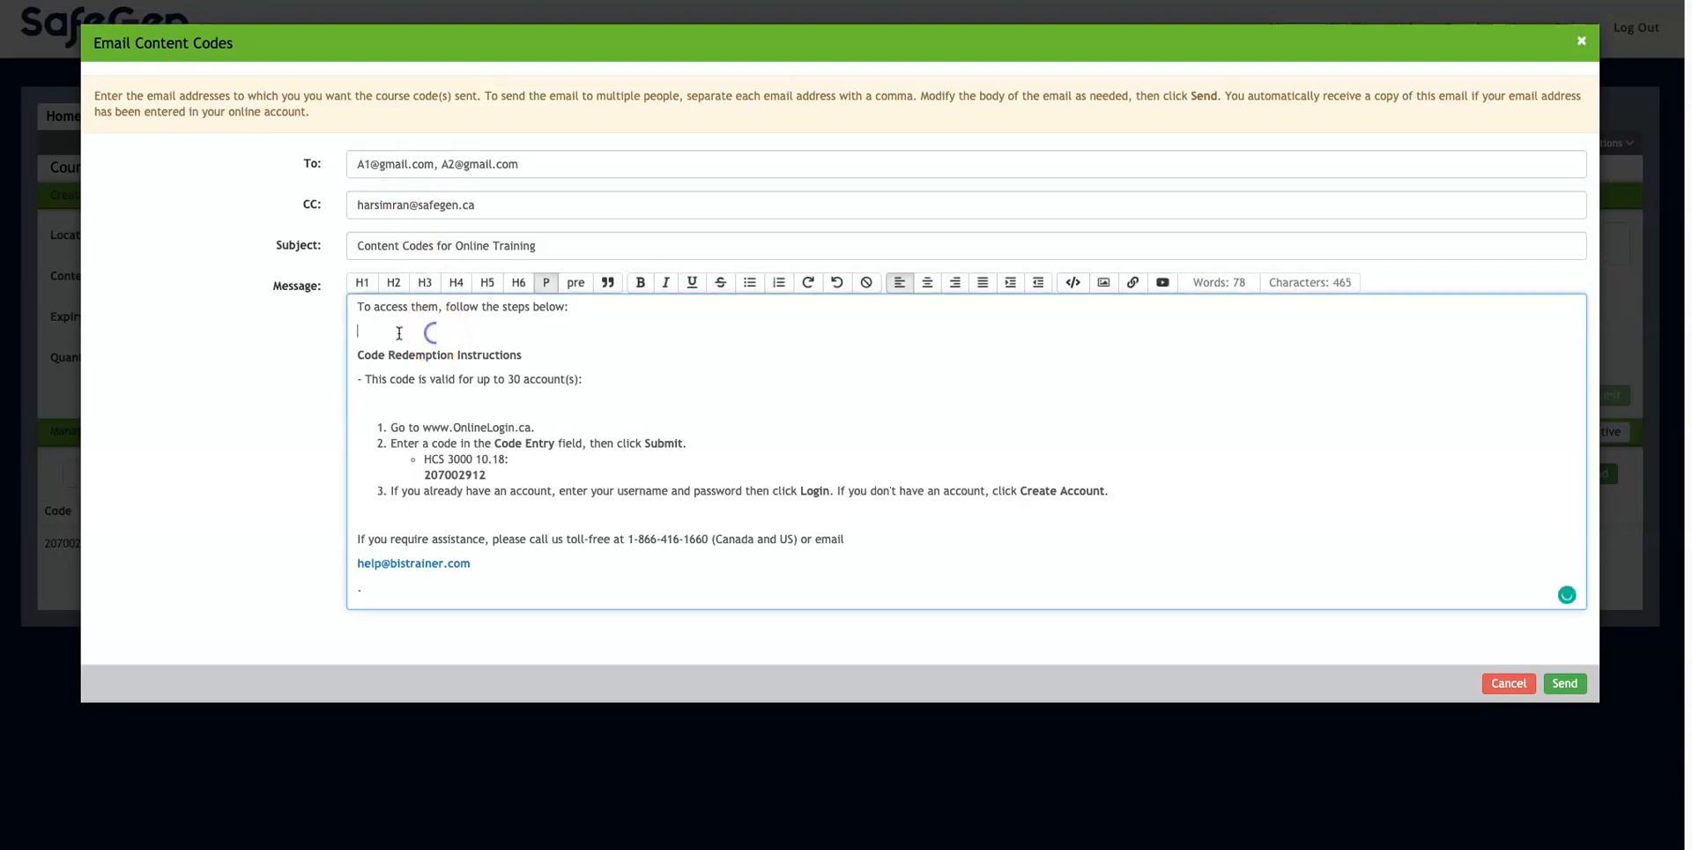
left_click_drag(358, 307, 482, 568)
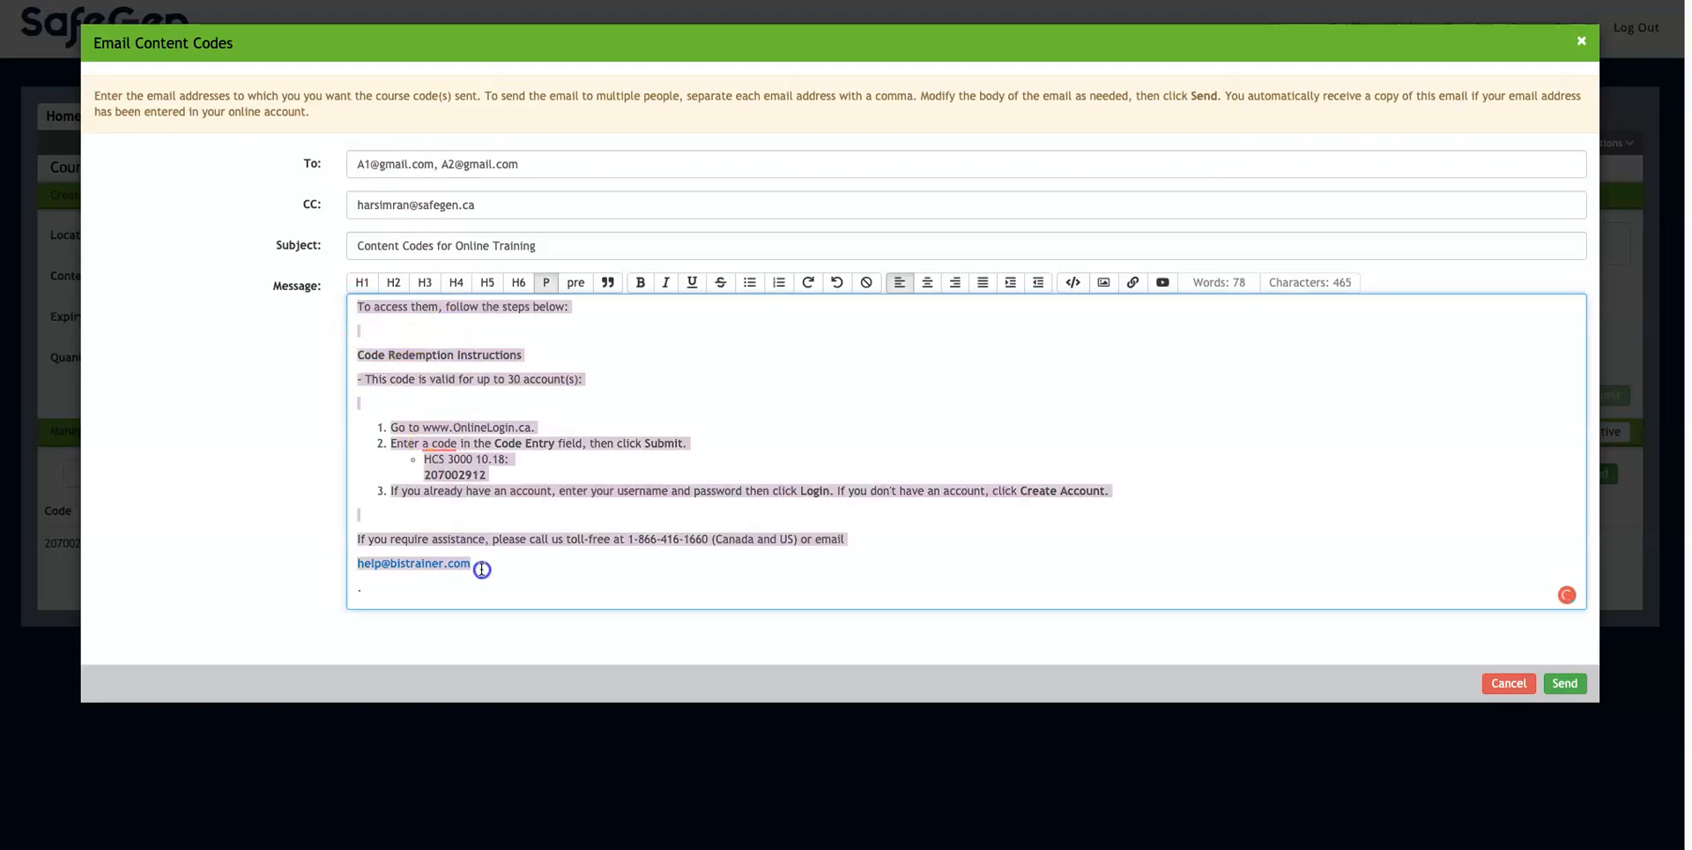
left_click(482, 571)
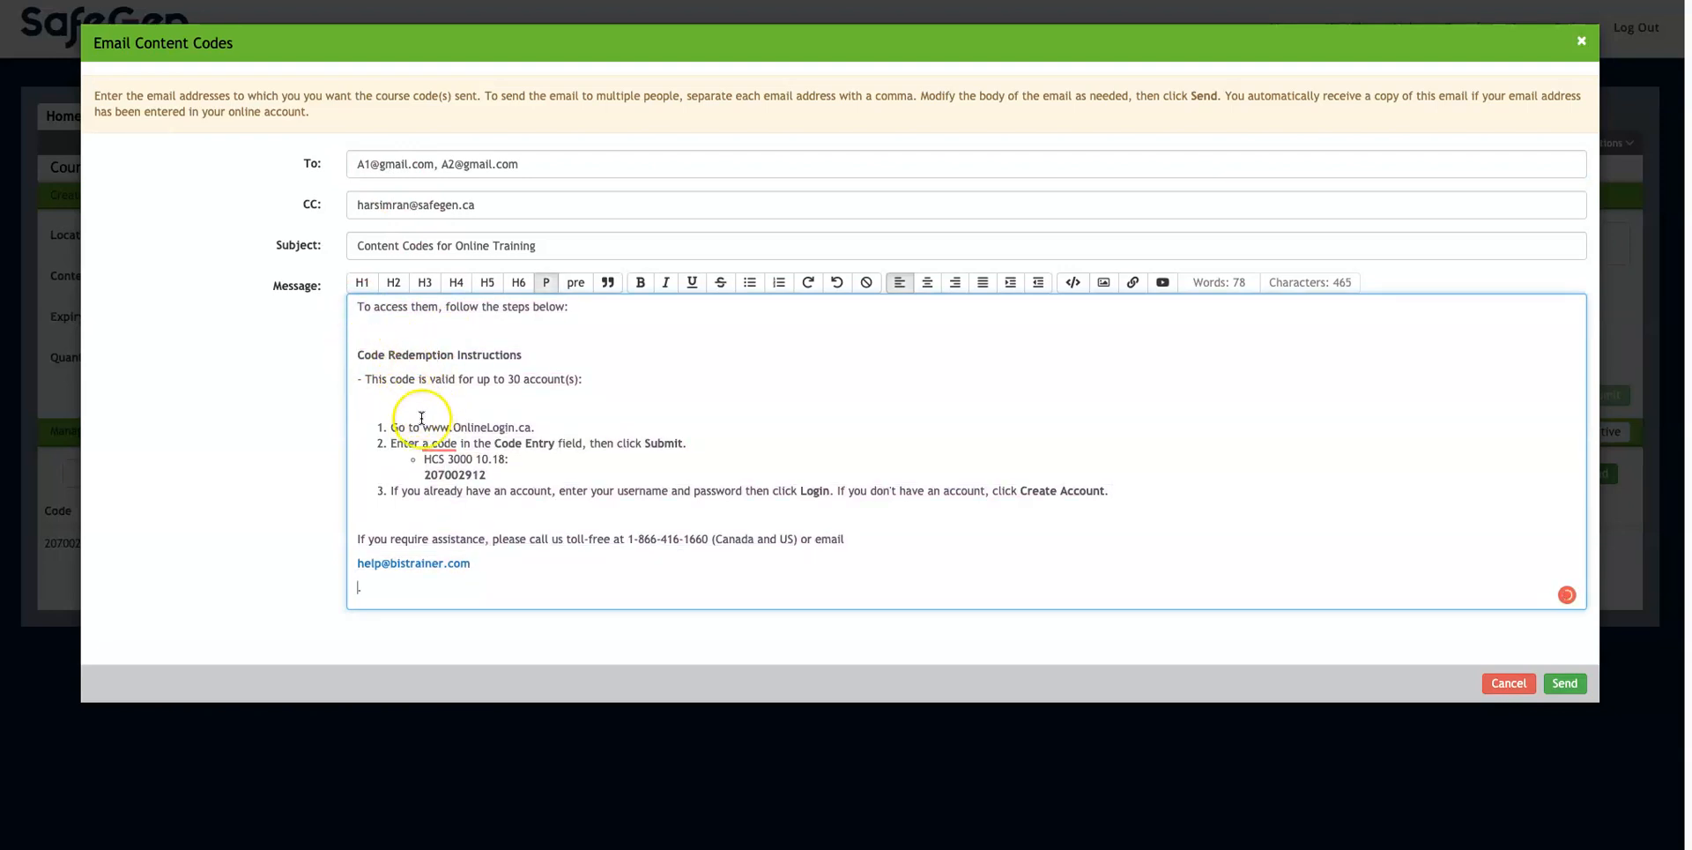
left_click_drag(423, 427, 535, 428)
left_click(520, 476)
left_click_drag(420, 476, 494, 480)
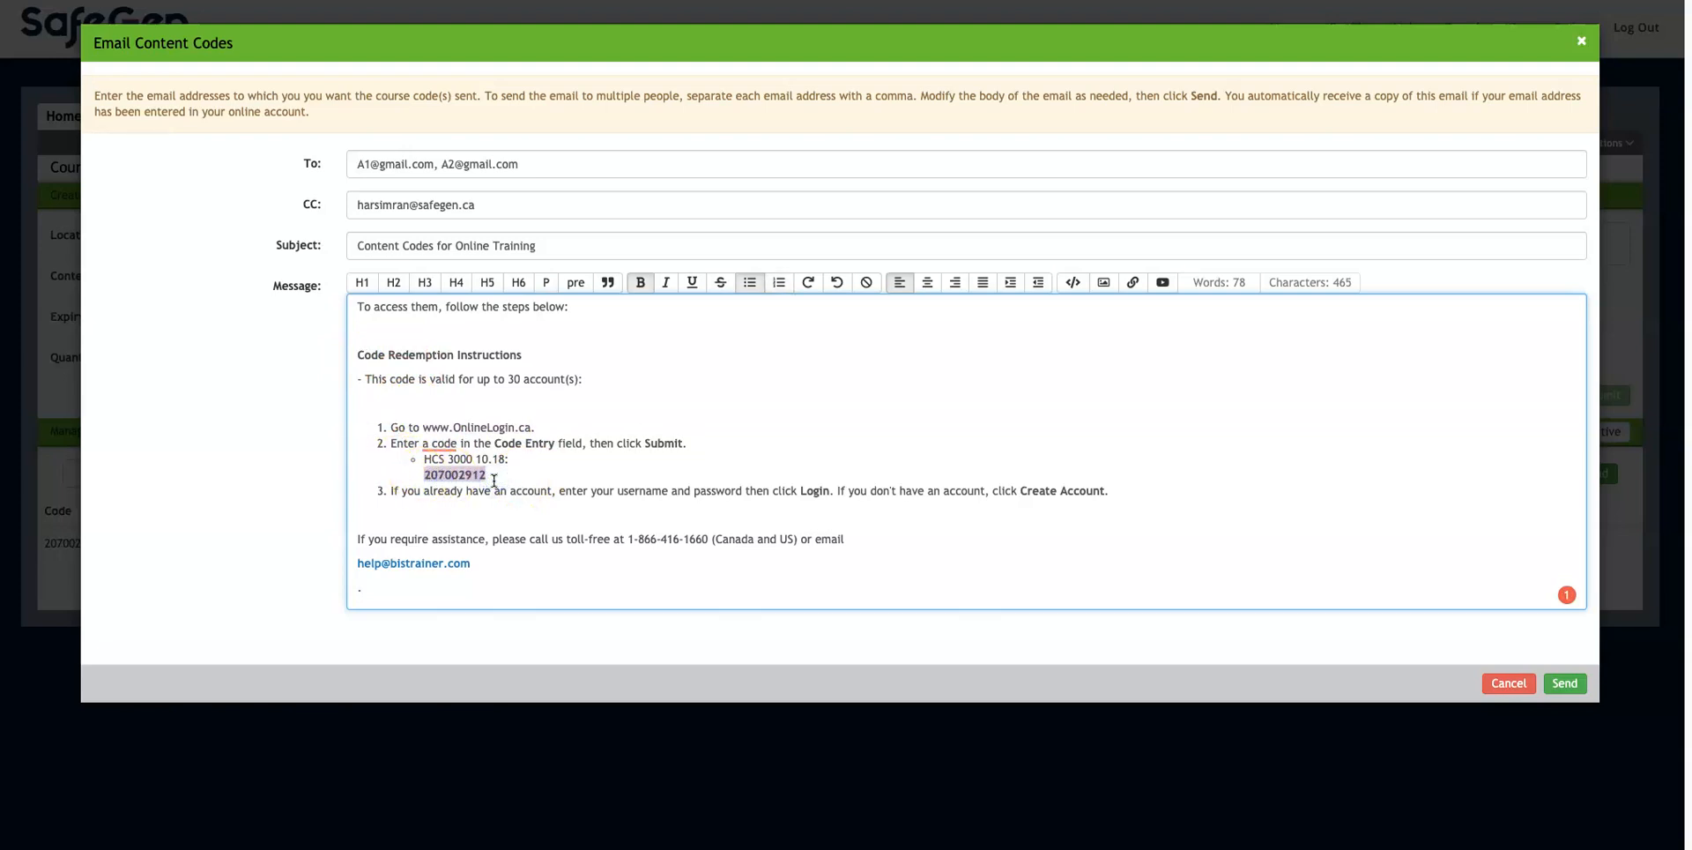
left_click(487, 476)
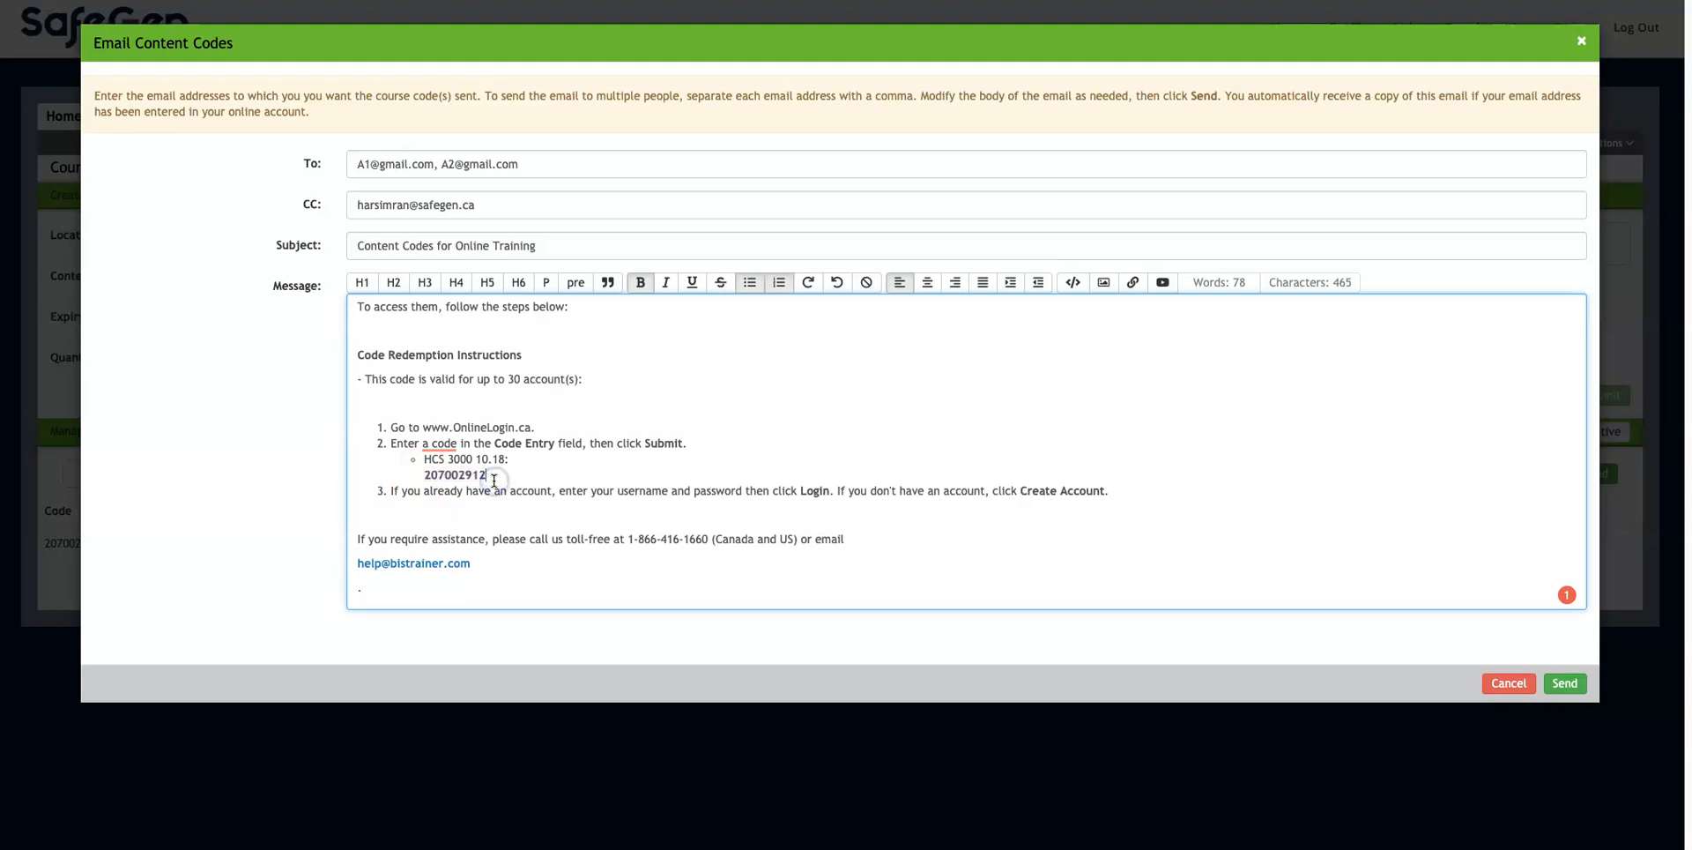
triple_click(392, 492)
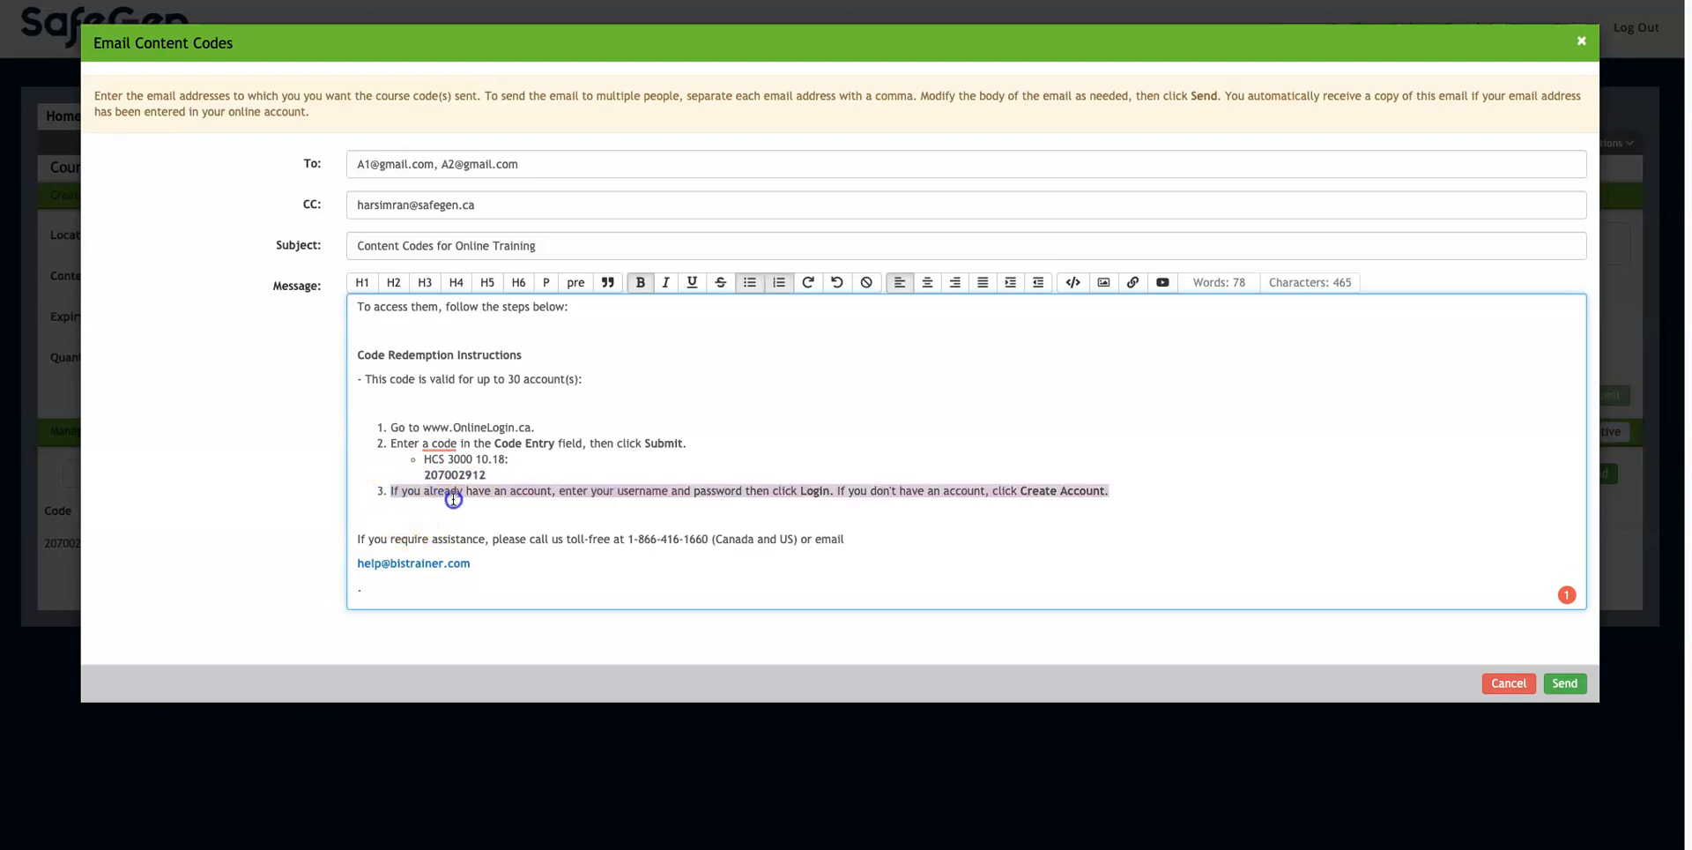
left_click(622, 514)
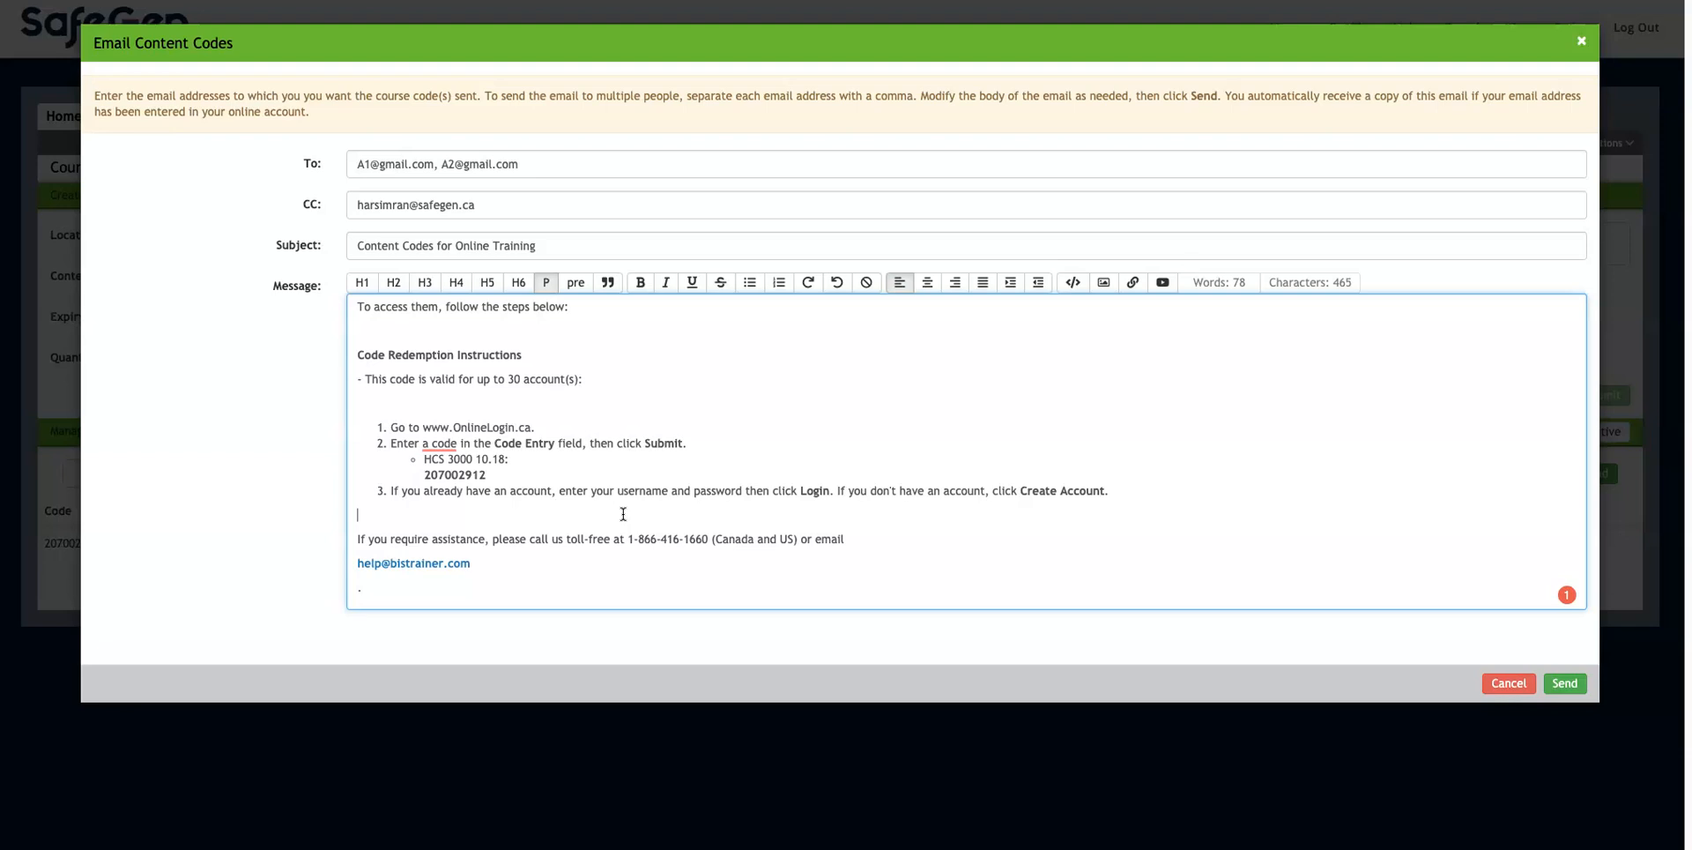
left_click_drag(427, 475, 493, 476)
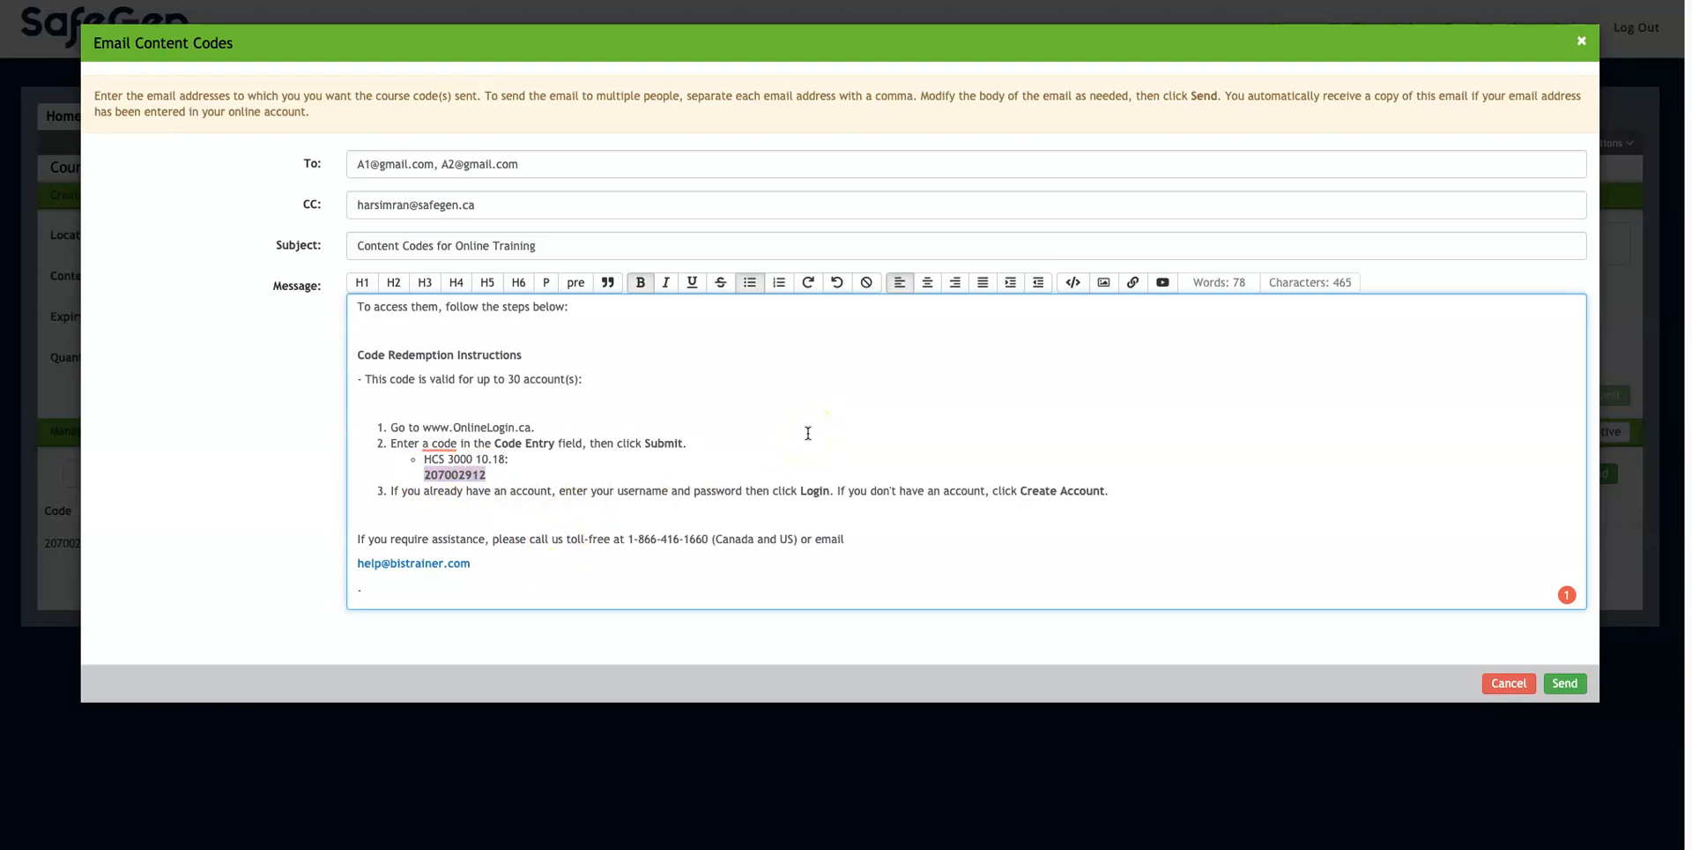
left_click_drag(356, 205, 484, 211)
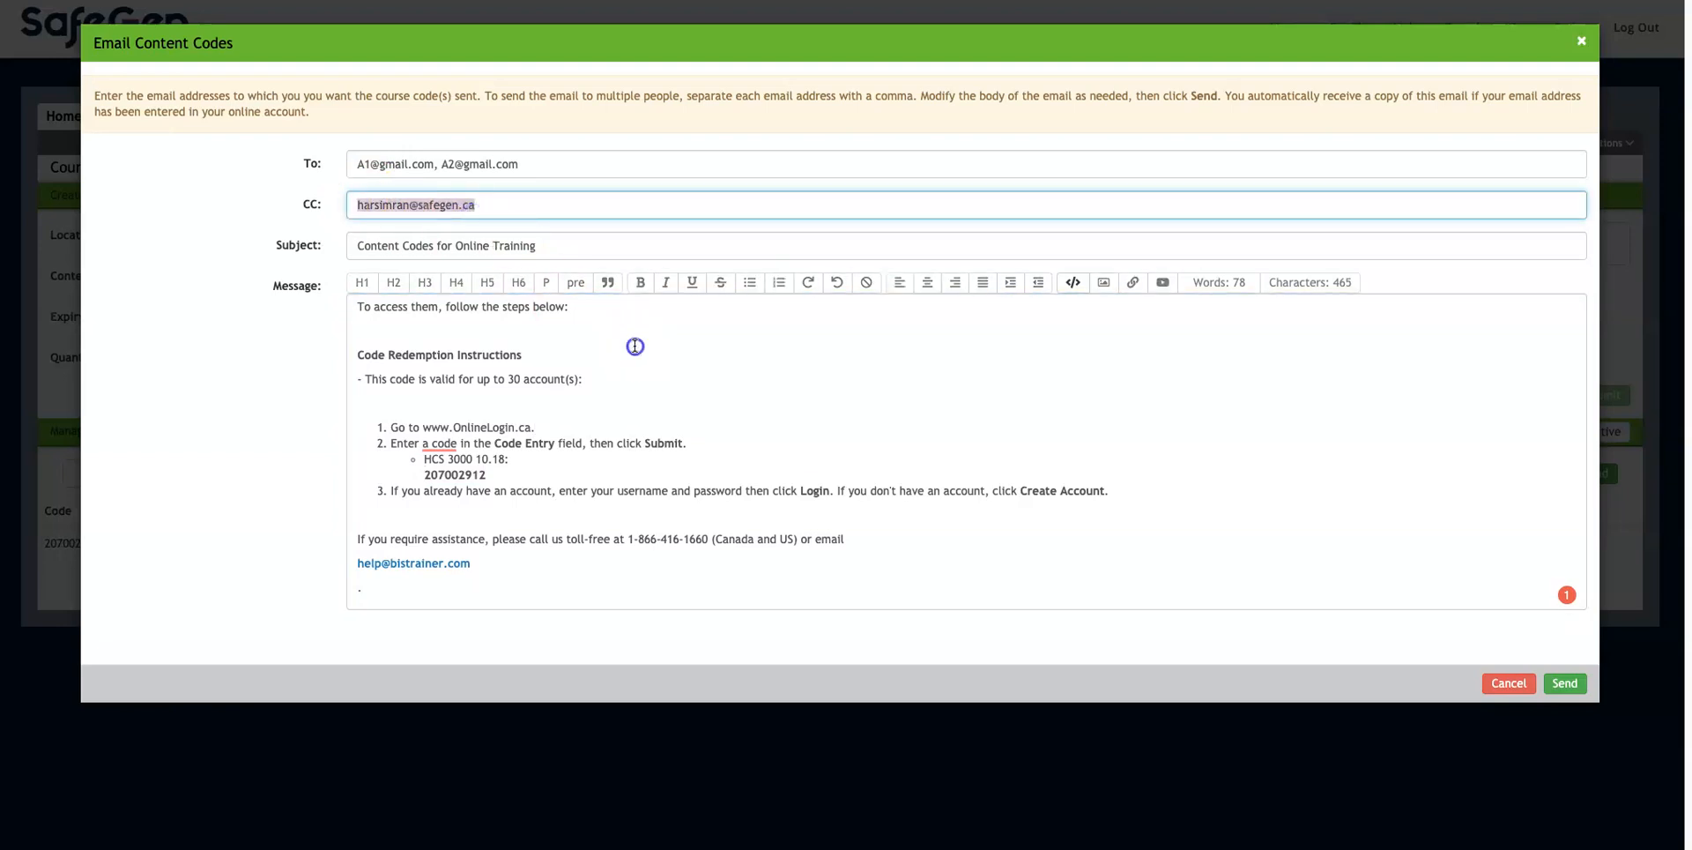
Step: Check both recipient addresses and send the Content Codes for Online Training email
left_click(634, 345)
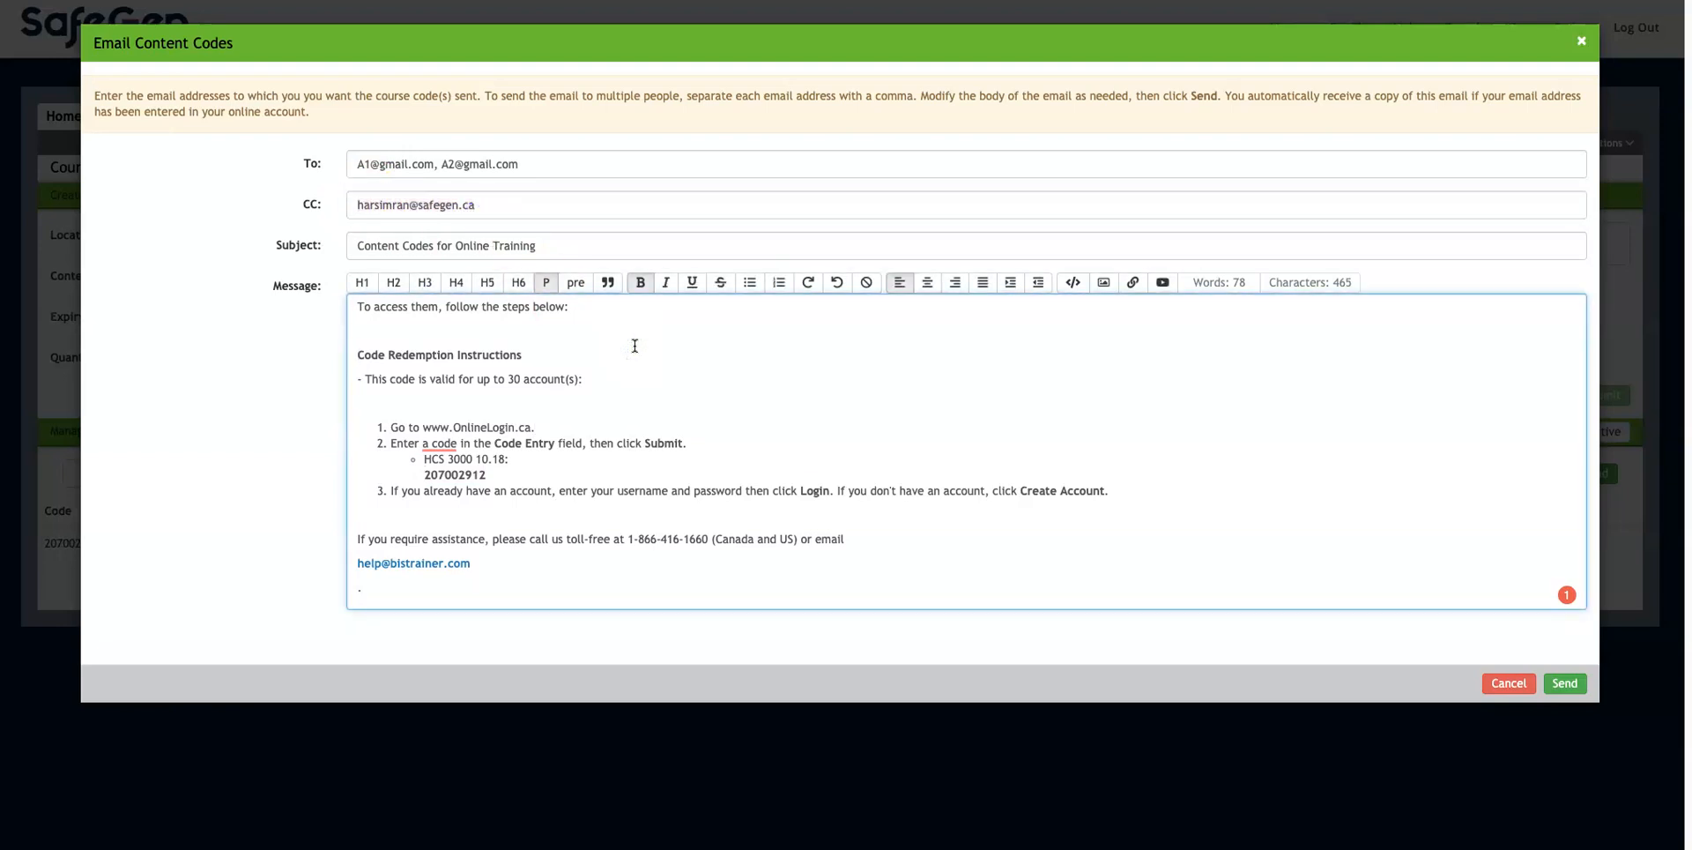
left_click_drag(358, 163, 525, 166)
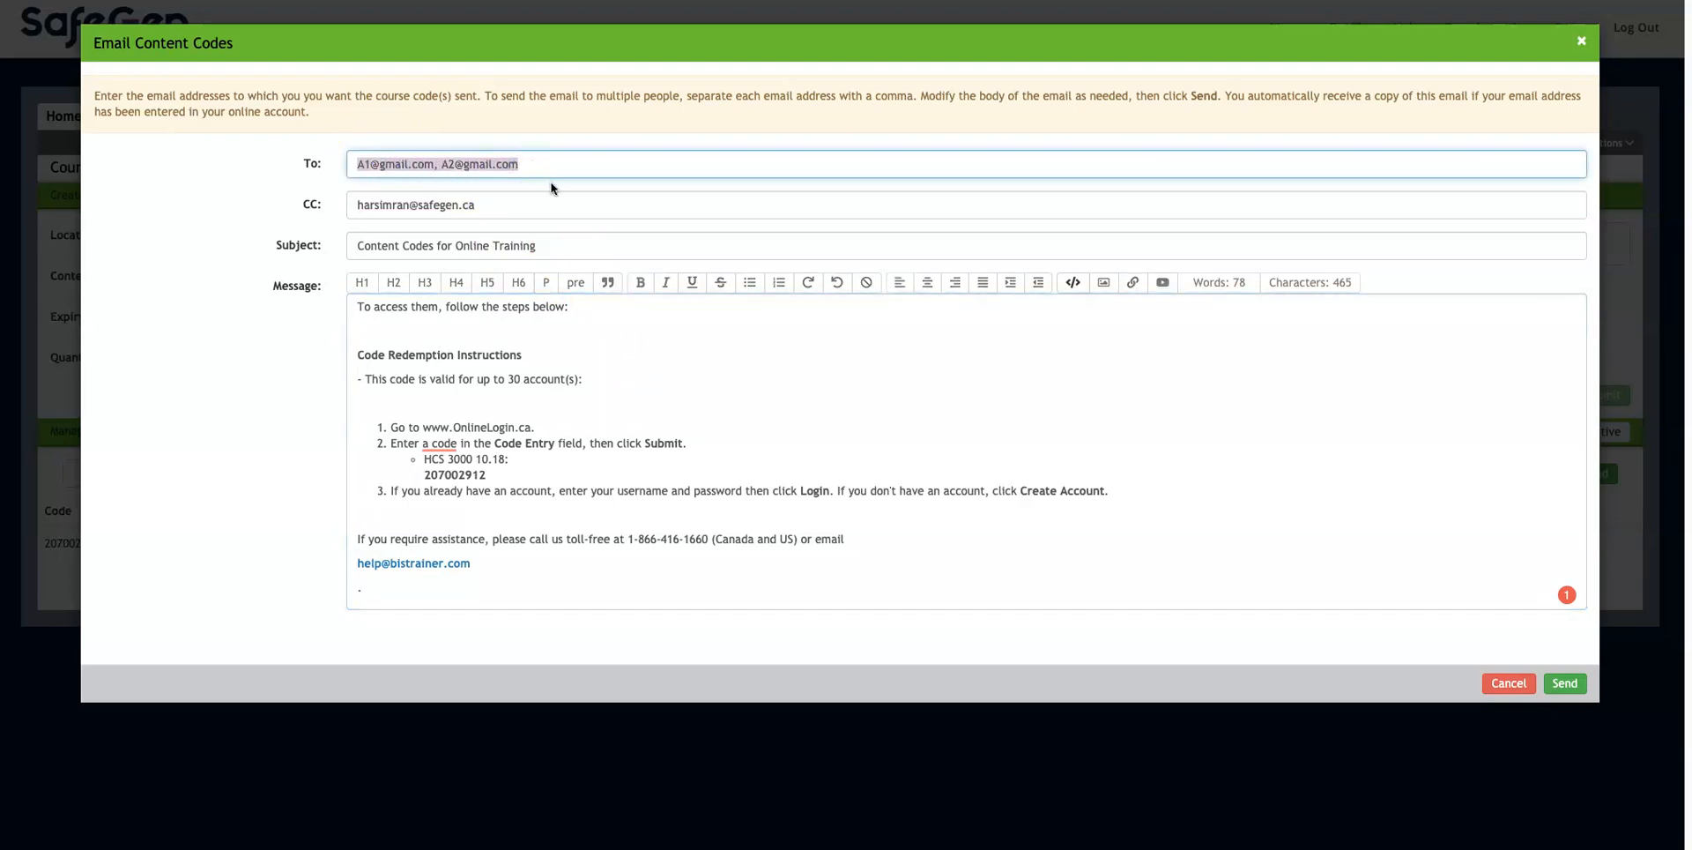
left_click(739, 426)
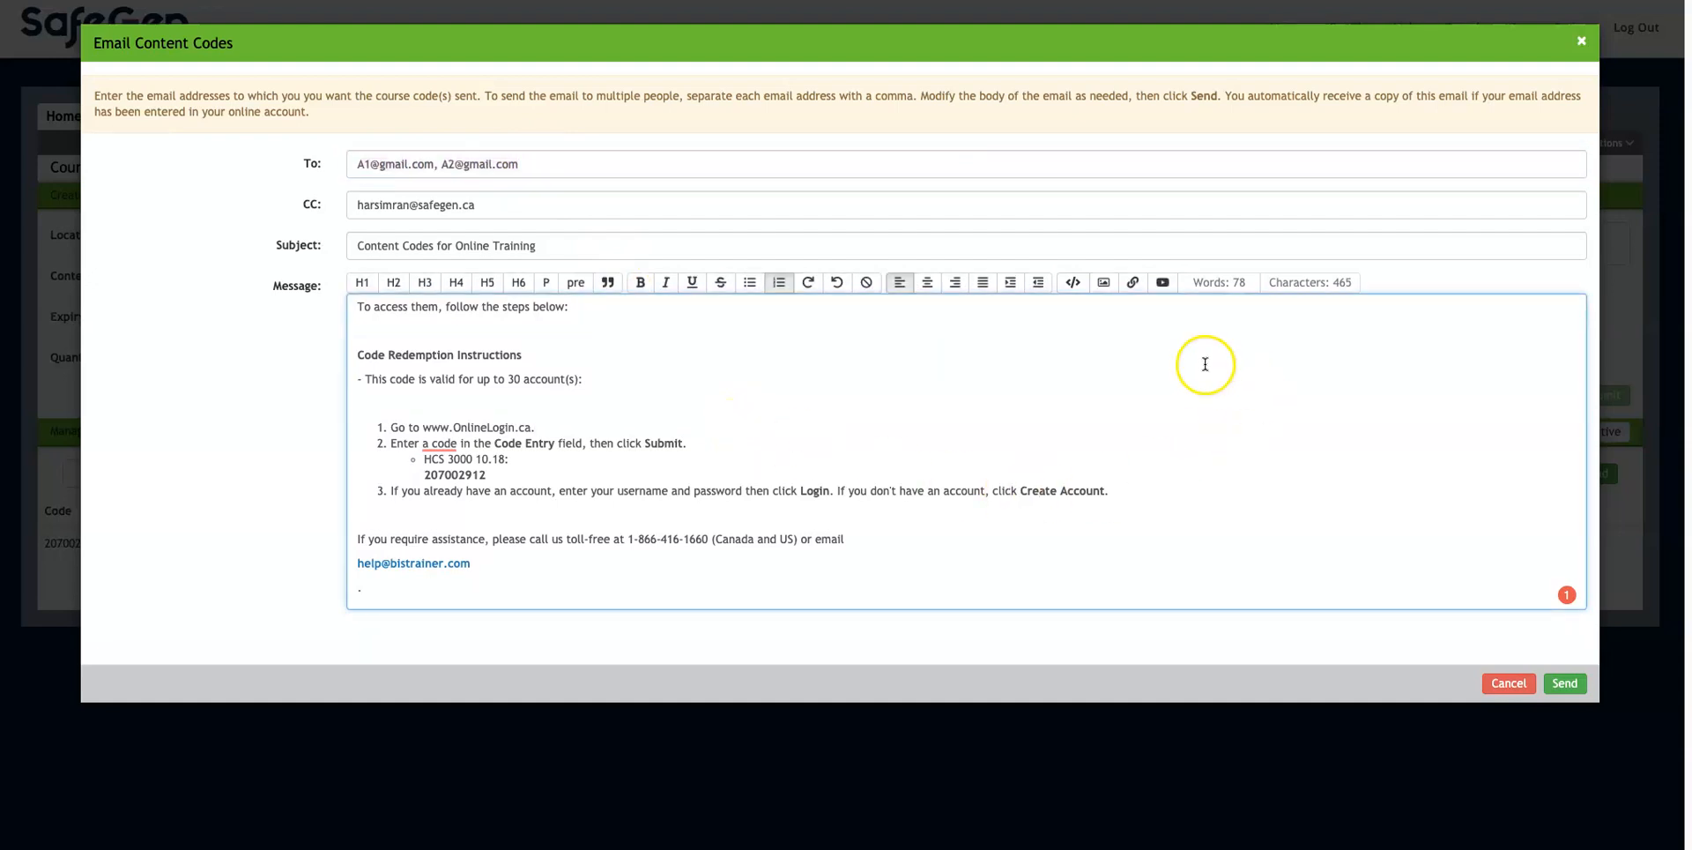
left_click(1566, 684)
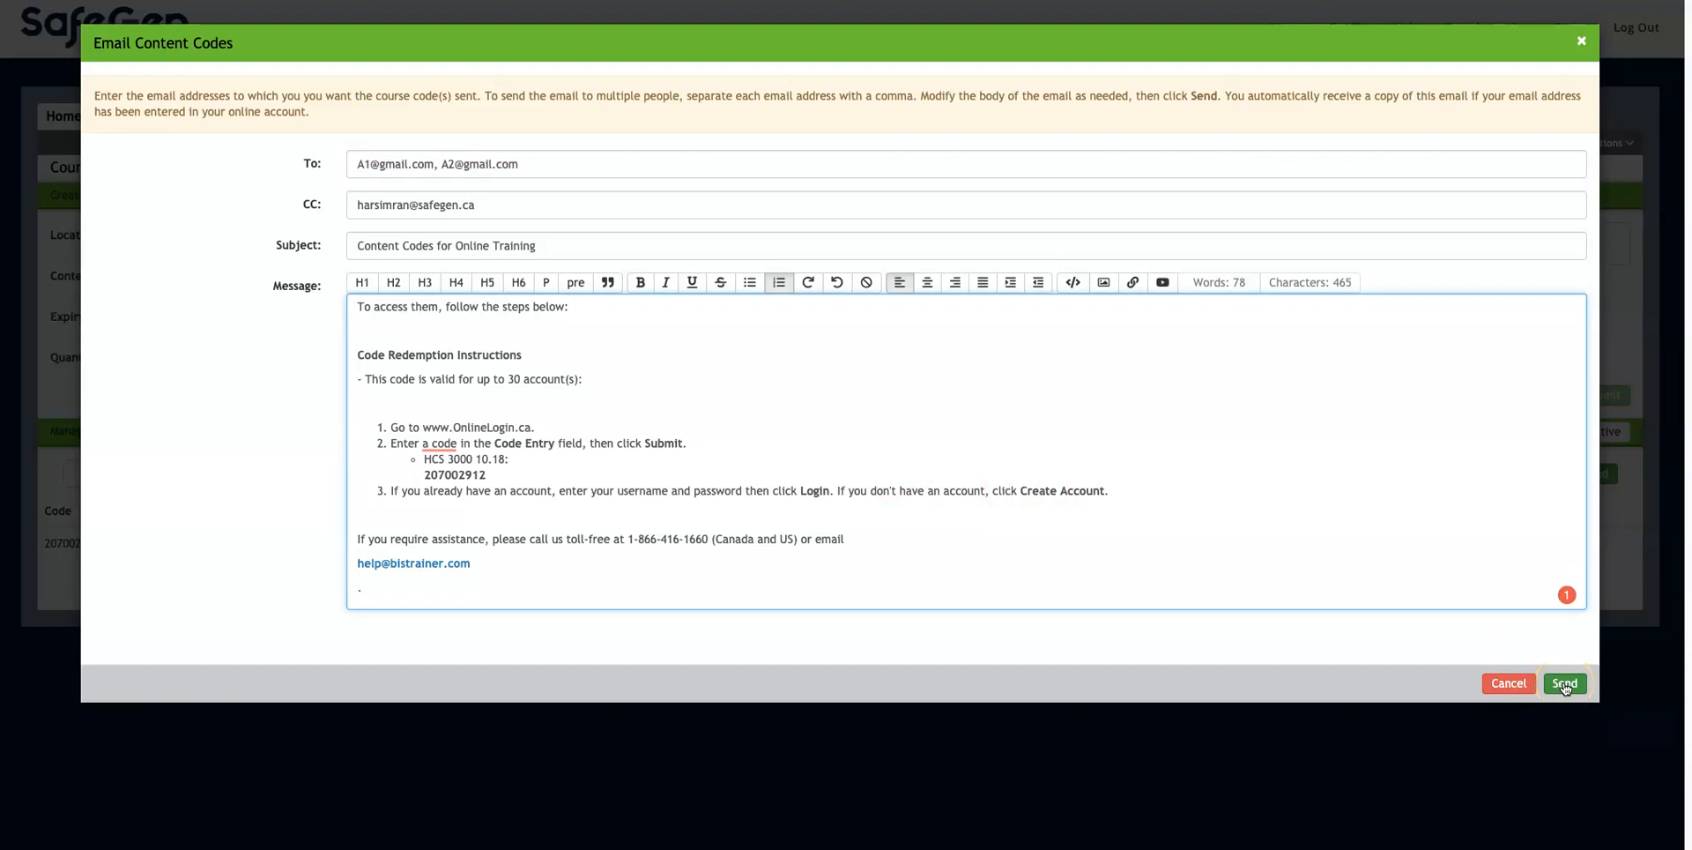